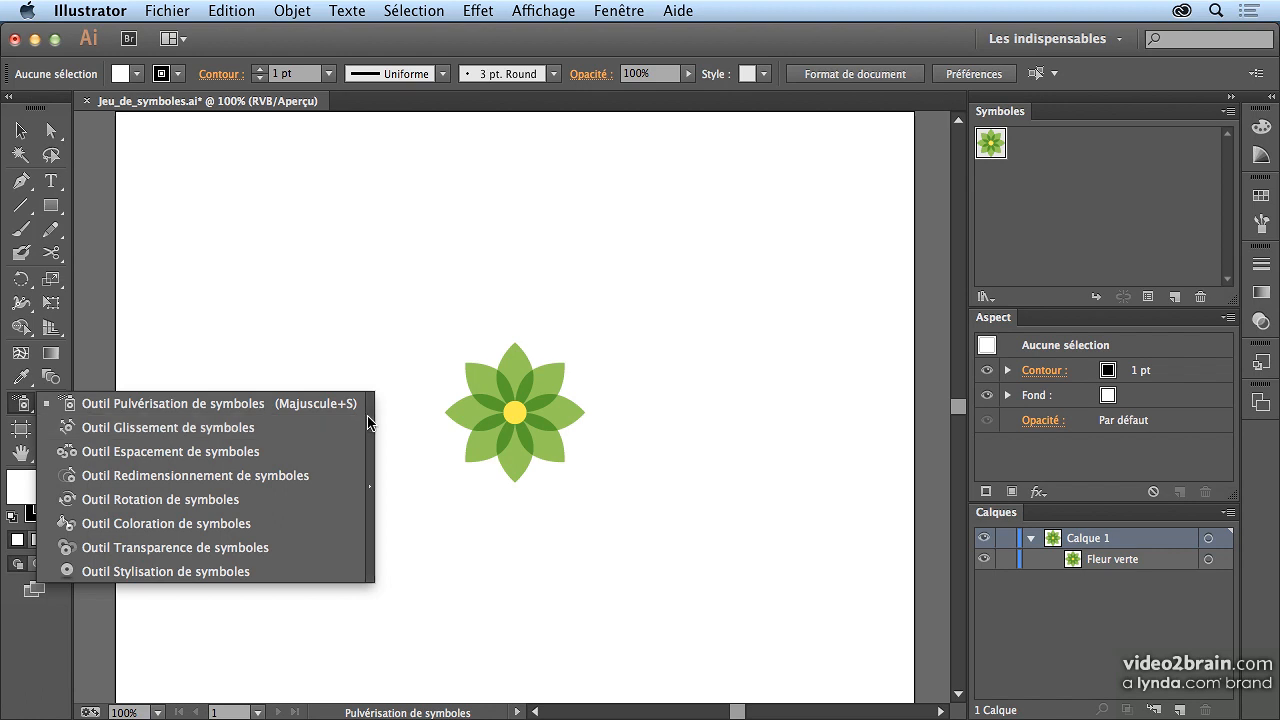
Detach the symbolism tools into a floating panel, try its vertical layout and restore the horizontal one
left_click_drag(220, 424, 368, 227)
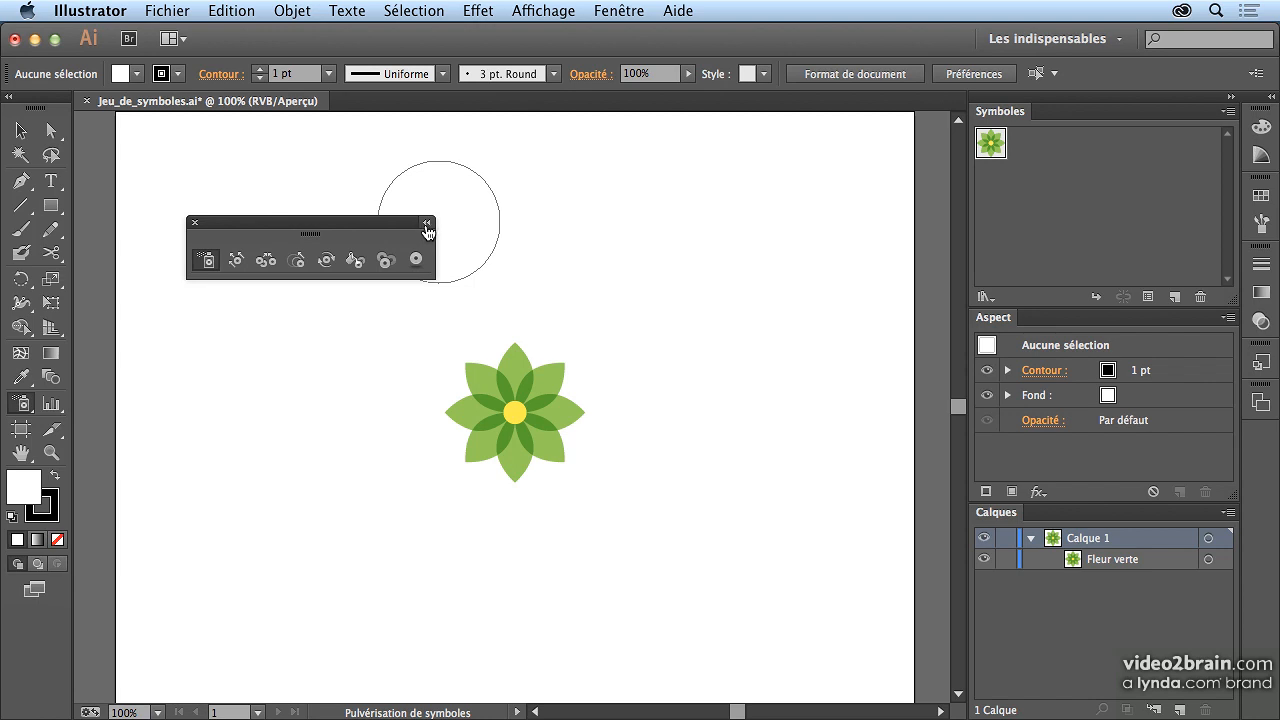
left_click(426, 224)
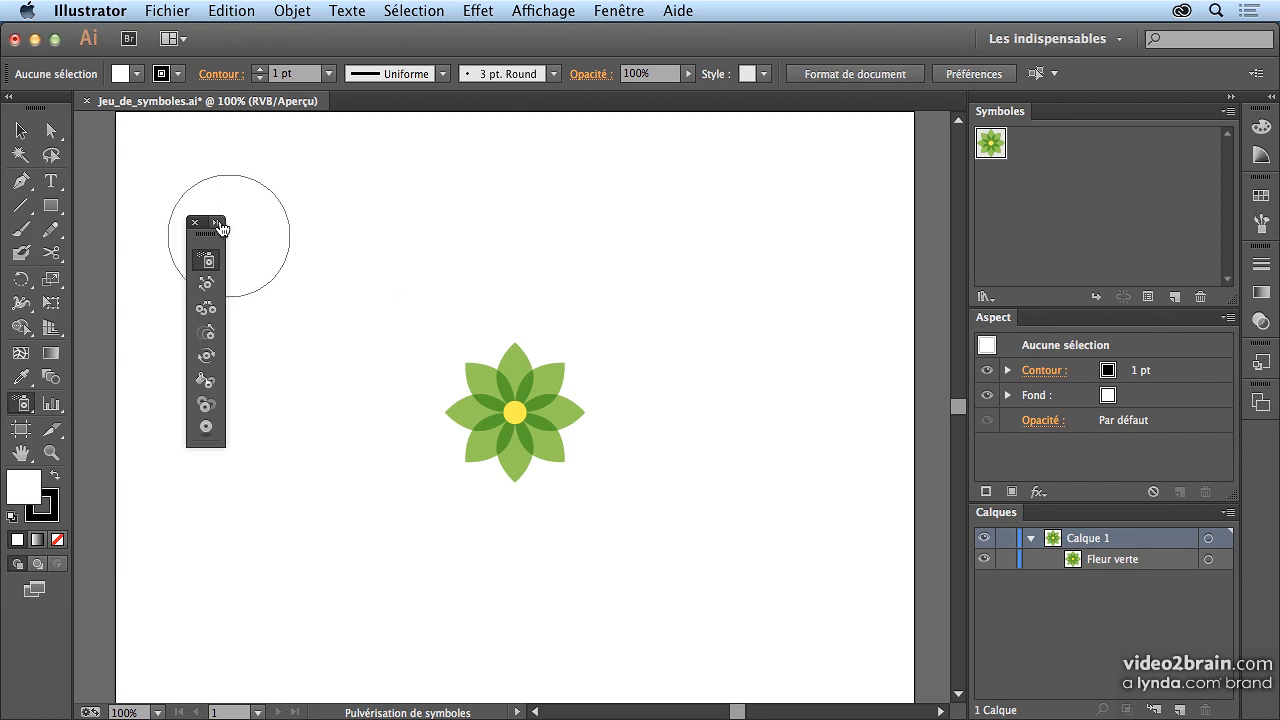
left_click(217, 224)
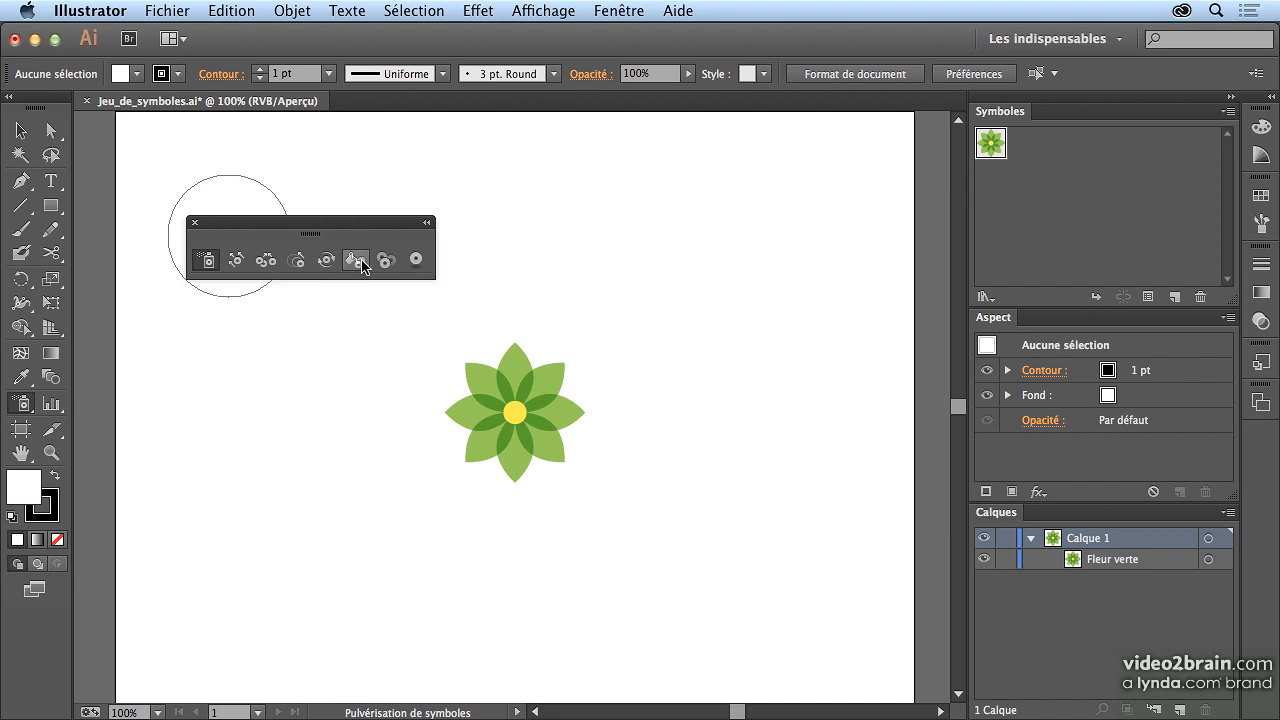
Cycle through all the symbolism tools in the toolbox until the Symbol Sprayer is active again
left_click(23, 414, "alt")
left_click(23, 411, "alt")
left_click(23, 410, "alt")
left_click(24, 411, "alt")
left_click(24, 412, "alt")
left_click(25, 413, "alt")
left_click(25, 413, "alt")
left_click(25, 413, "alt")
Review the symbolism tool options for several tools, starting with the Symbol Sprayer, and close them without changes
double_click(207, 262)
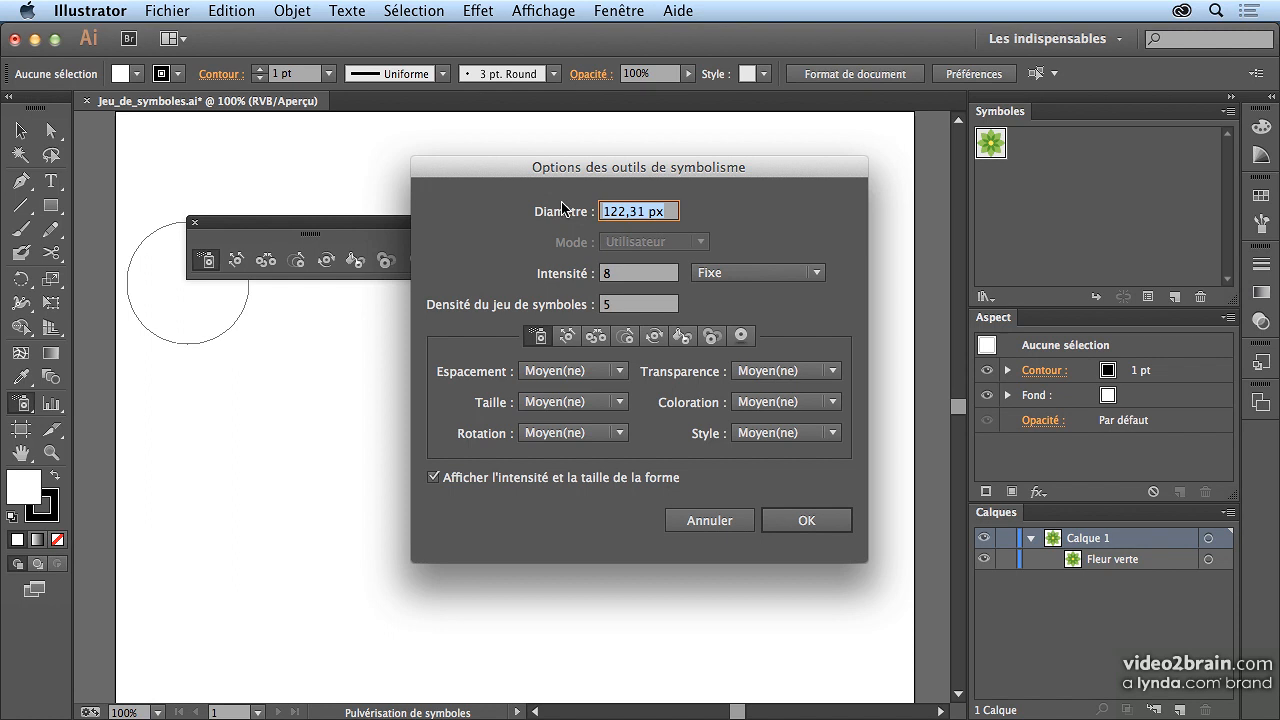
left_click(567, 336)
left_click(596, 336)
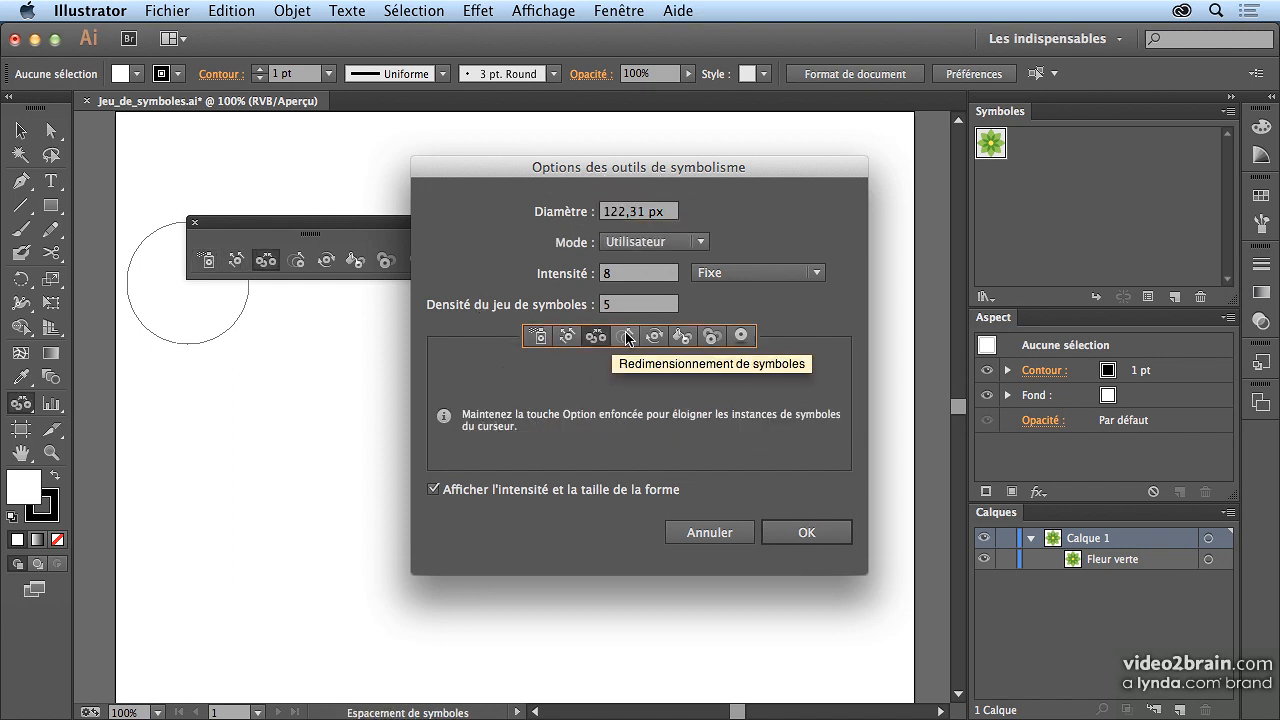
left_click(627, 339)
left_click(540, 336)
left_click(744, 530)
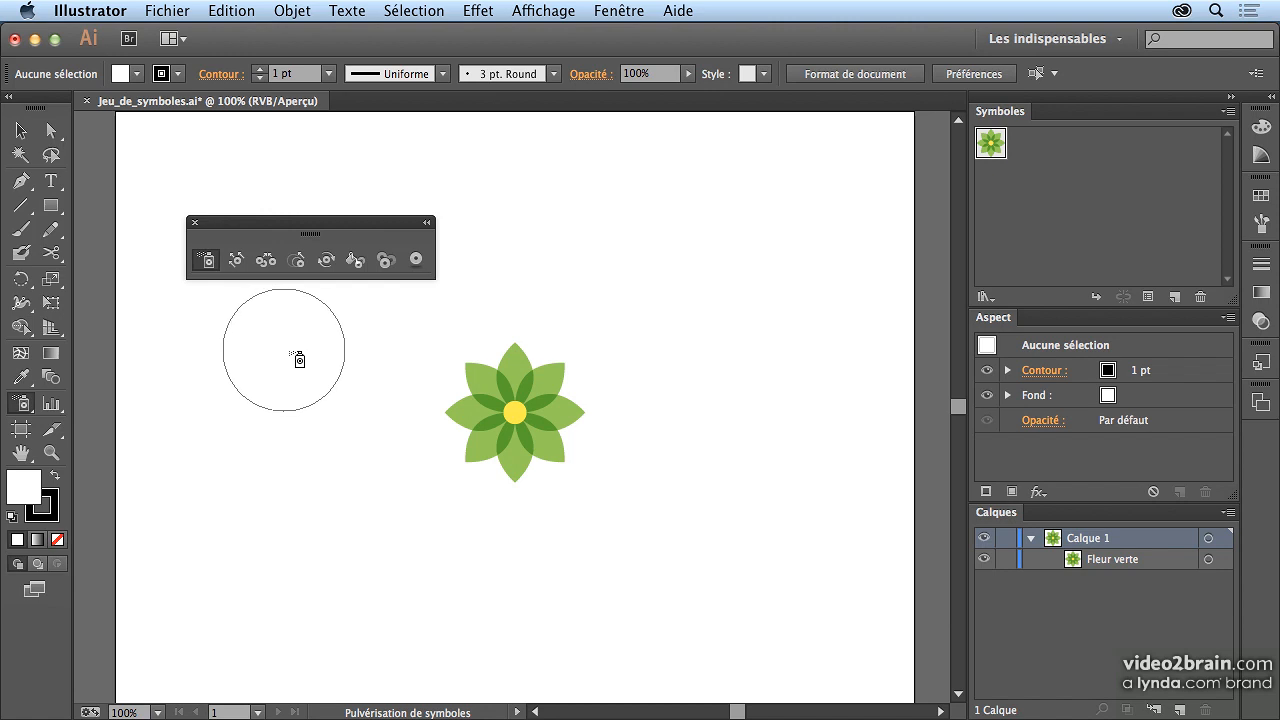
Step through the symbolism tools past Coloration and Stylisation and return to the Symbol Sprayer
key("shift+s")
key("shift+s")
key("shift+s")
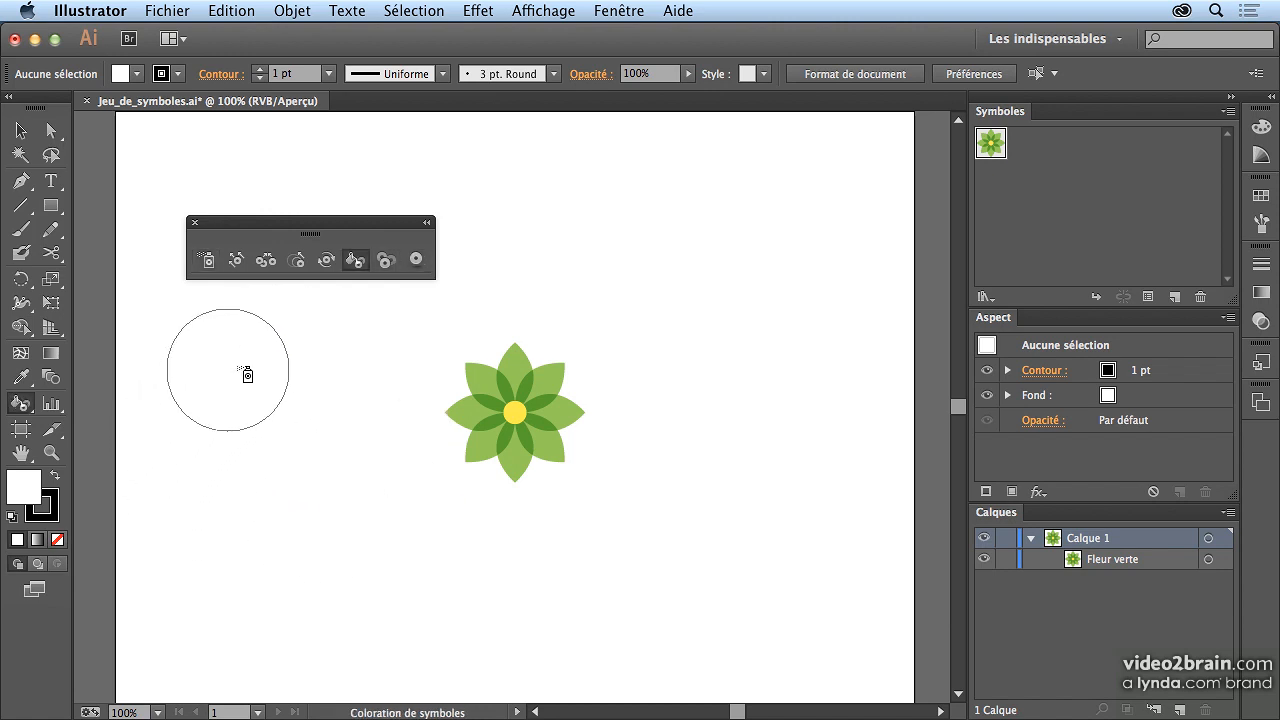
key("shift+s")
key("shift+s")
key("shift+s")
key("shift+s")
key("shift+s")
key("shift+s")
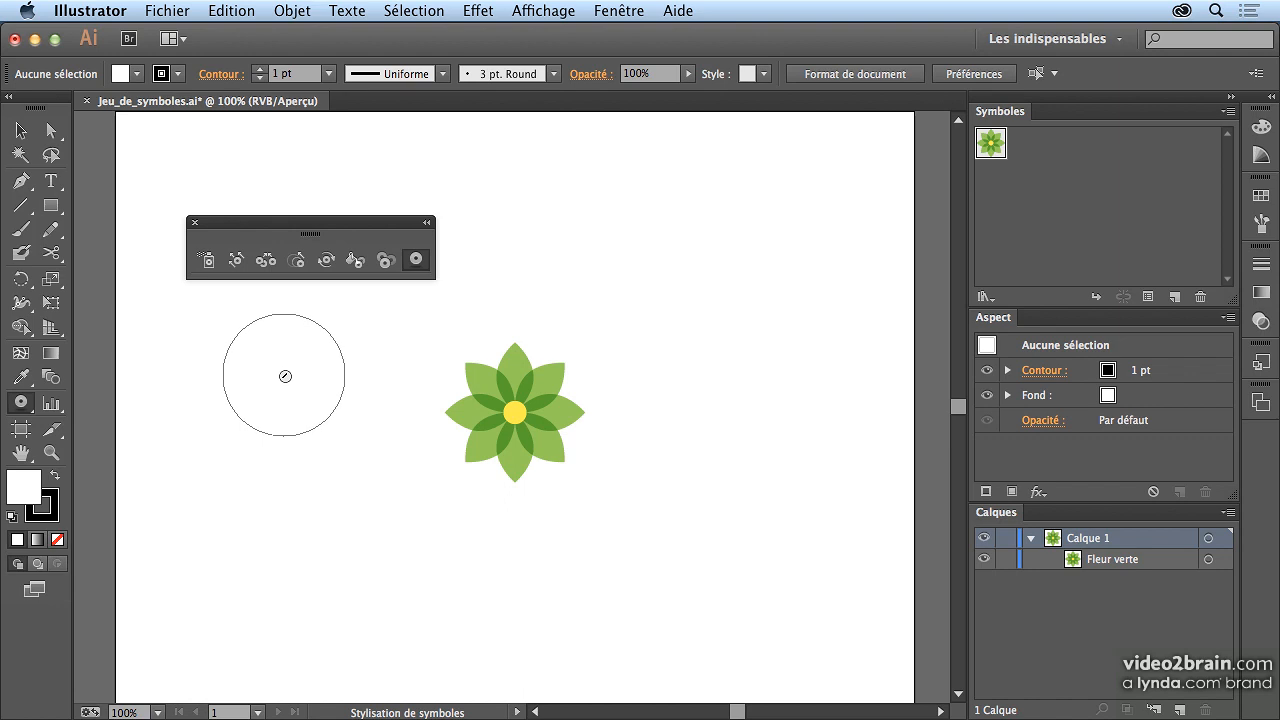
mouse_move(370, 437)
left_mouse_down()
mouse_move(332, 514)
mouse_move(235, 406)
mouse_move(289, 378)
mouse_move(332, 382)
left_mouse_up()
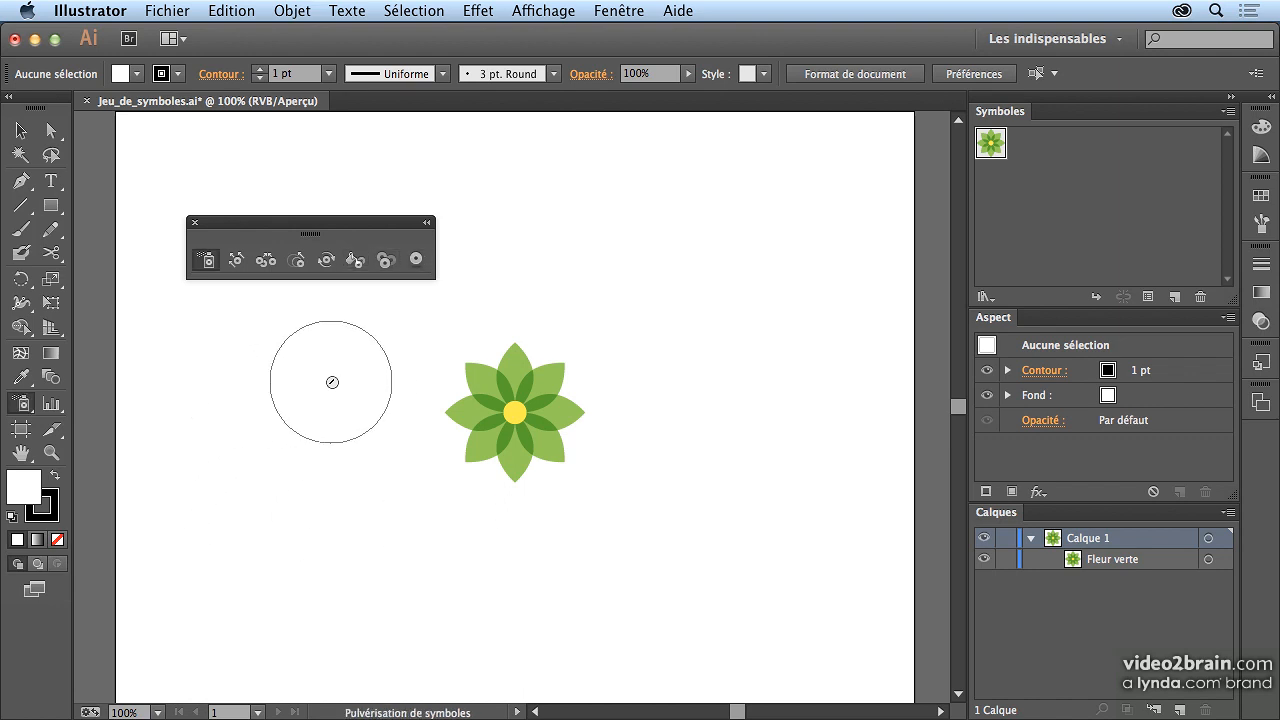
Try the symbol shifter, spacer and sizer tools, reactivate the Symbol Sprayer and close the floating symbolism panel
left_click(236, 262)
left_click(266, 262)
left_click(297, 262)
left_click(208, 262)
left_click(195, 224)
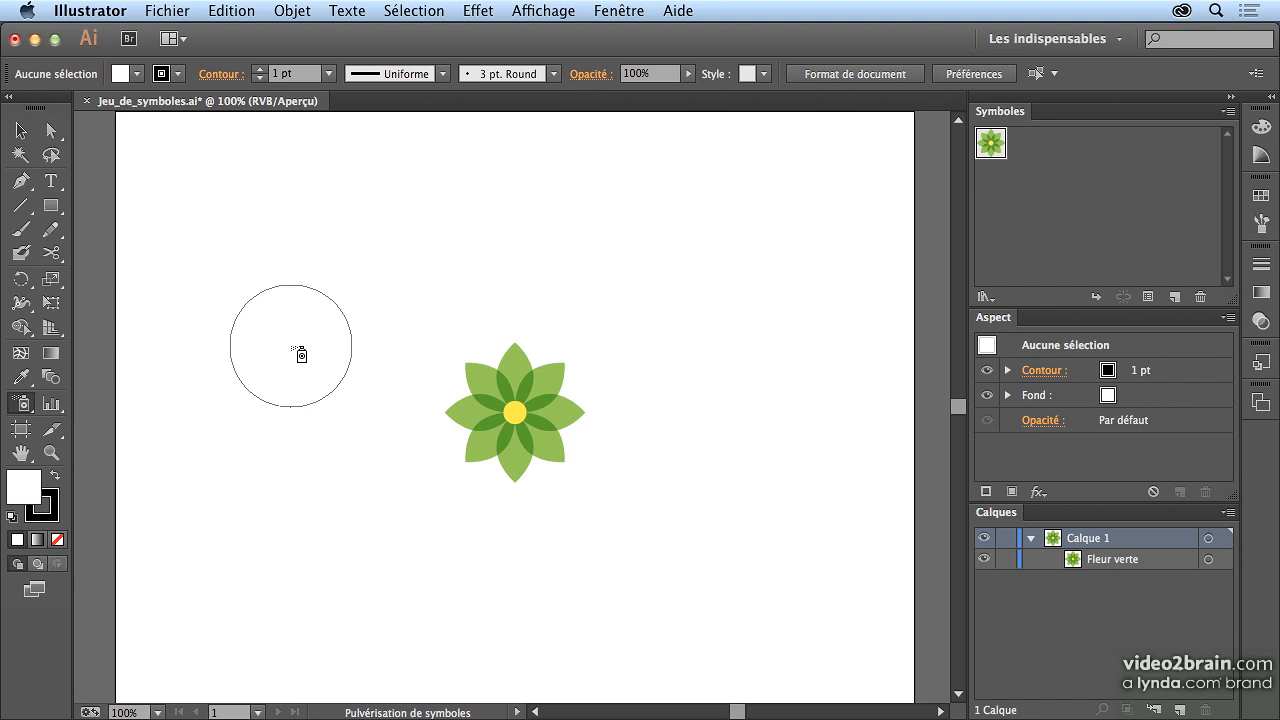
Decrease and increase the Symbol Sprayer's diameter in small increments, leaving it slightly larger than at the start
key("bracketleft")
key("bracketleft")
key("bracketright")
key("bracketright")
key("bracketright")
key("bracketright")
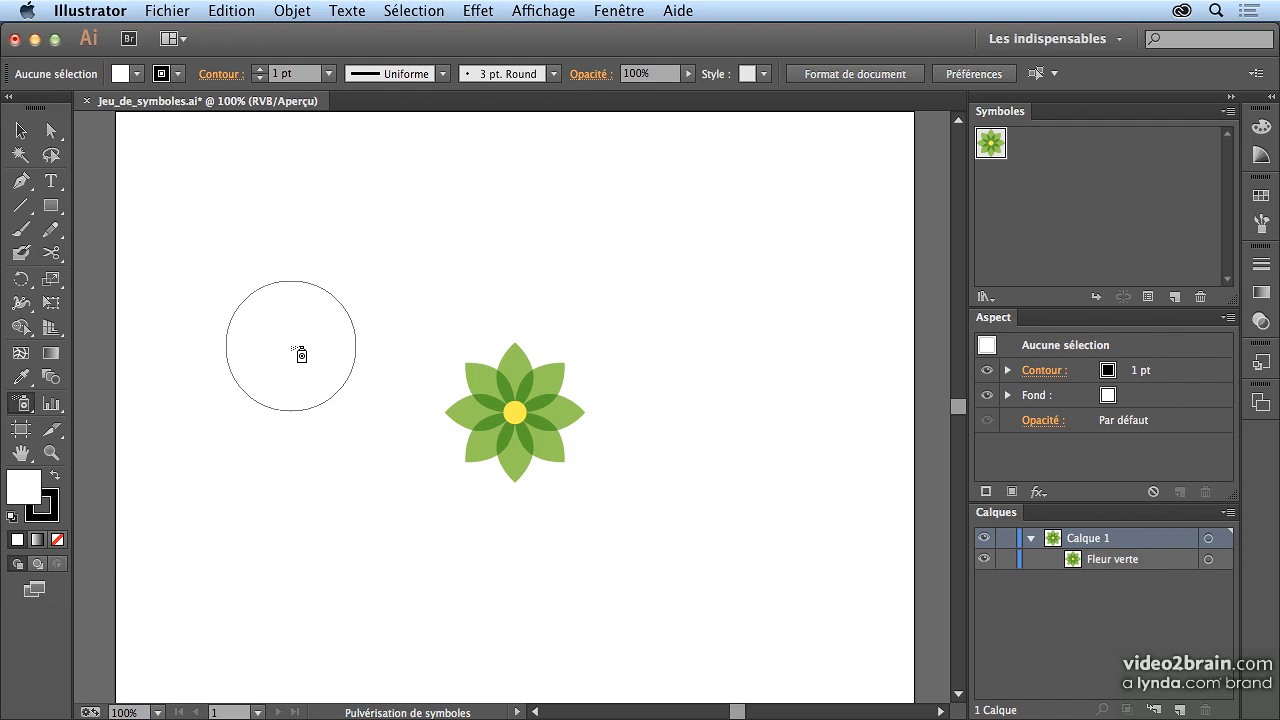
key("bracketleft")
key("bracketleft")
key("bracketright")
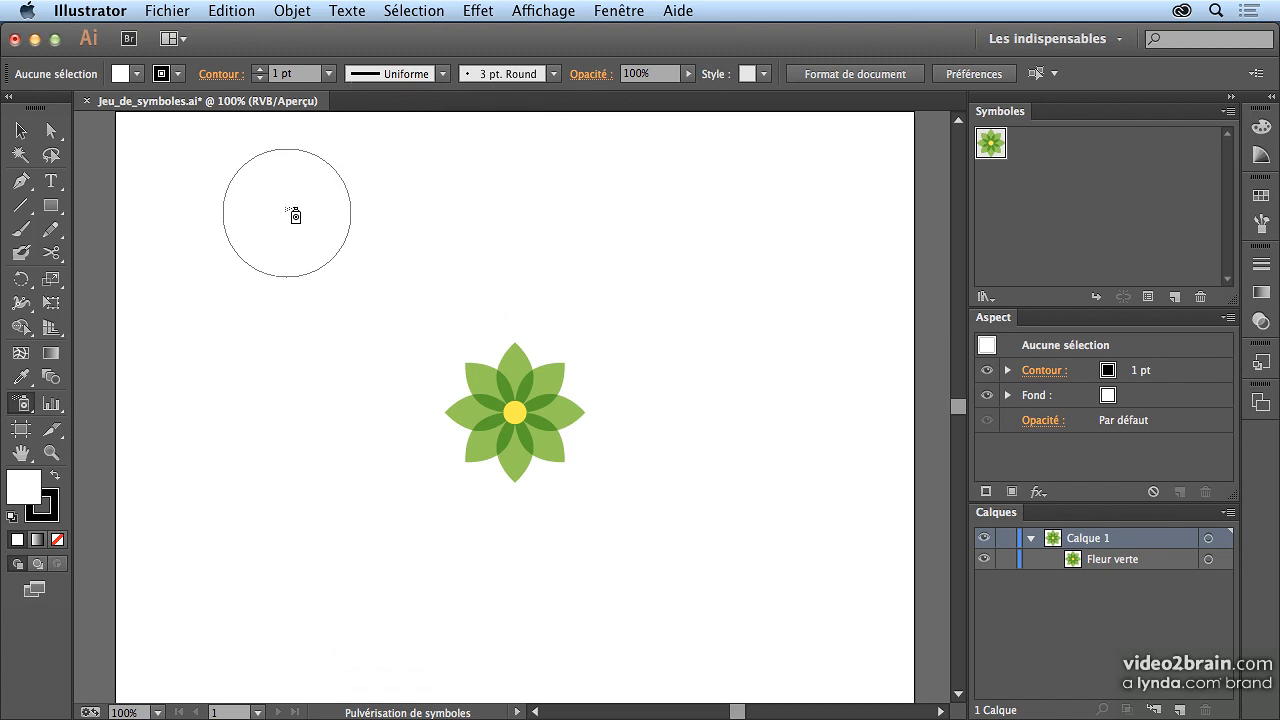
Look up the tool diameter commands in the keyboard shortcuts by searching for "dia", and cancel without changes
left_click(235, 11)
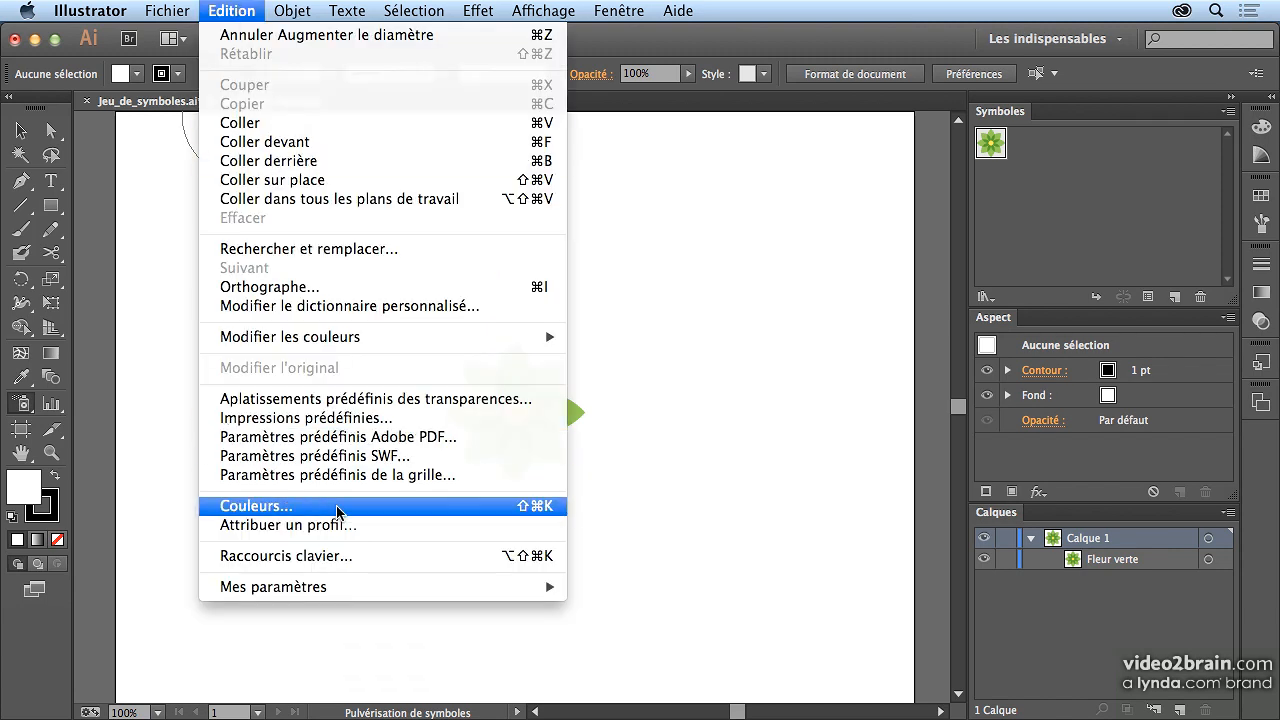
left_click(343, 555)
left_click(483, 176)
type("dia")
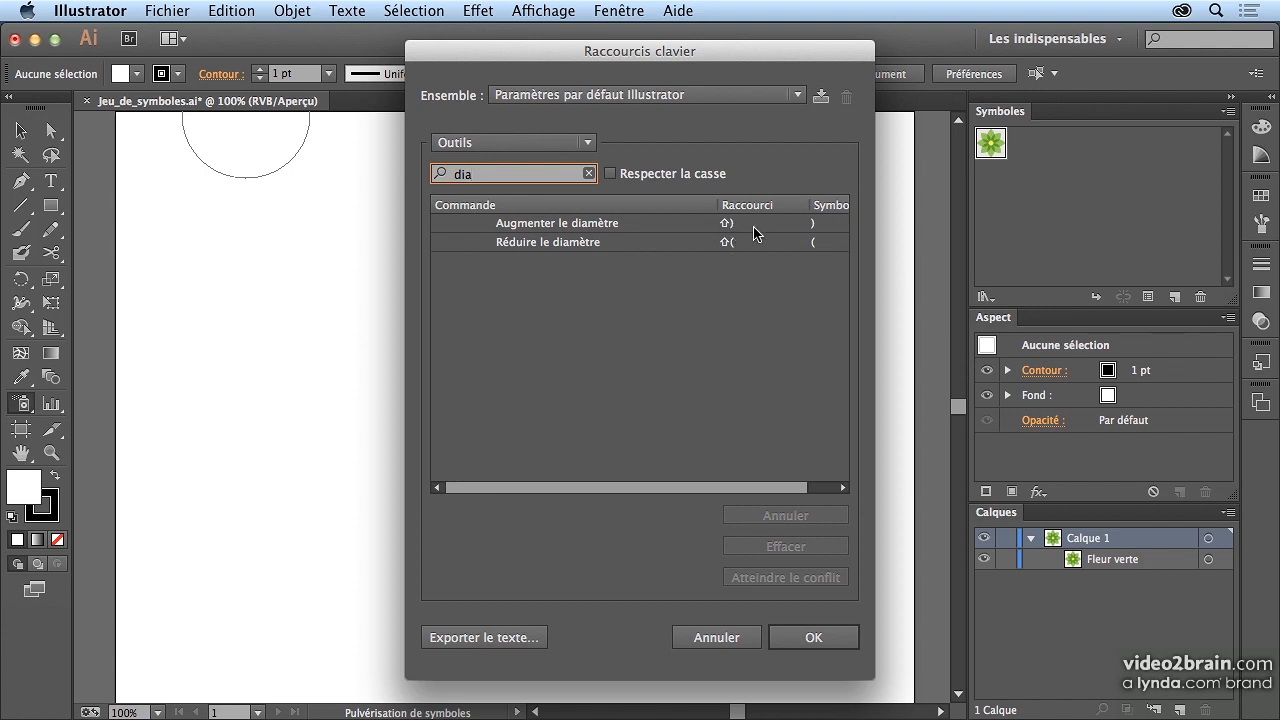
left_click(736, 638)
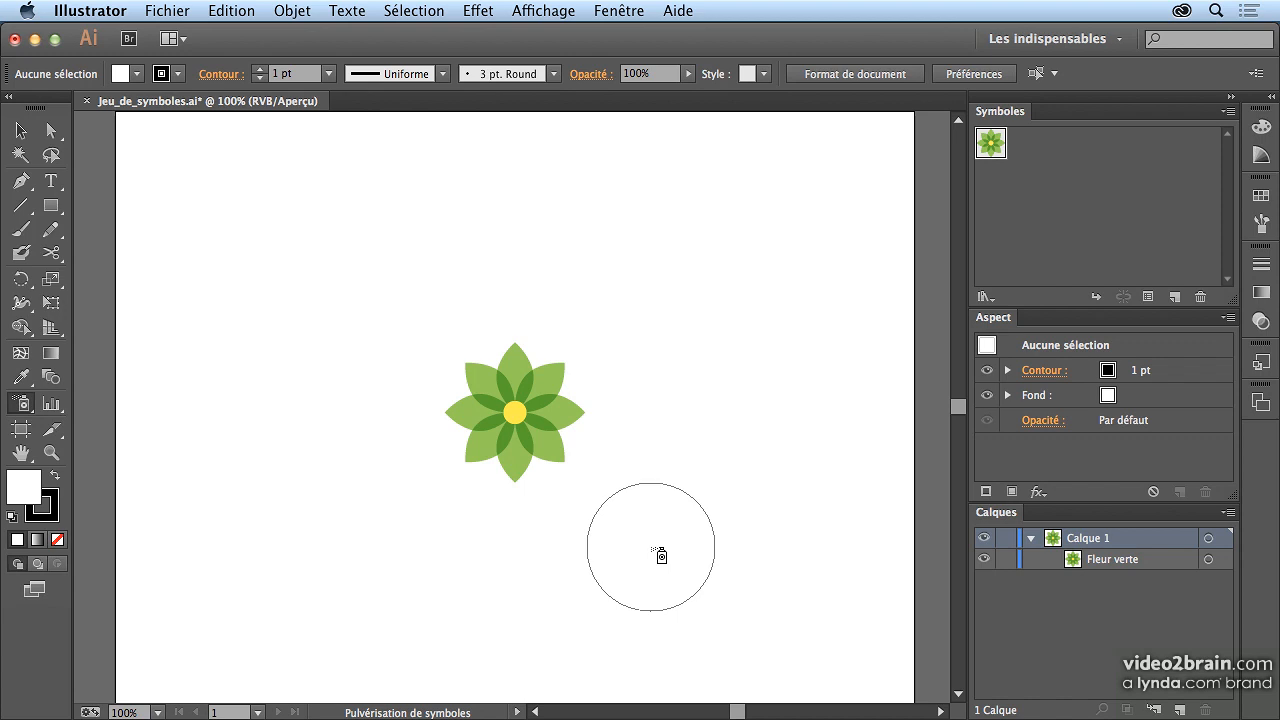
Place two more Fleur verte symbol instances above and beside the existing flower, partly overlapping
left_click(20, 130)
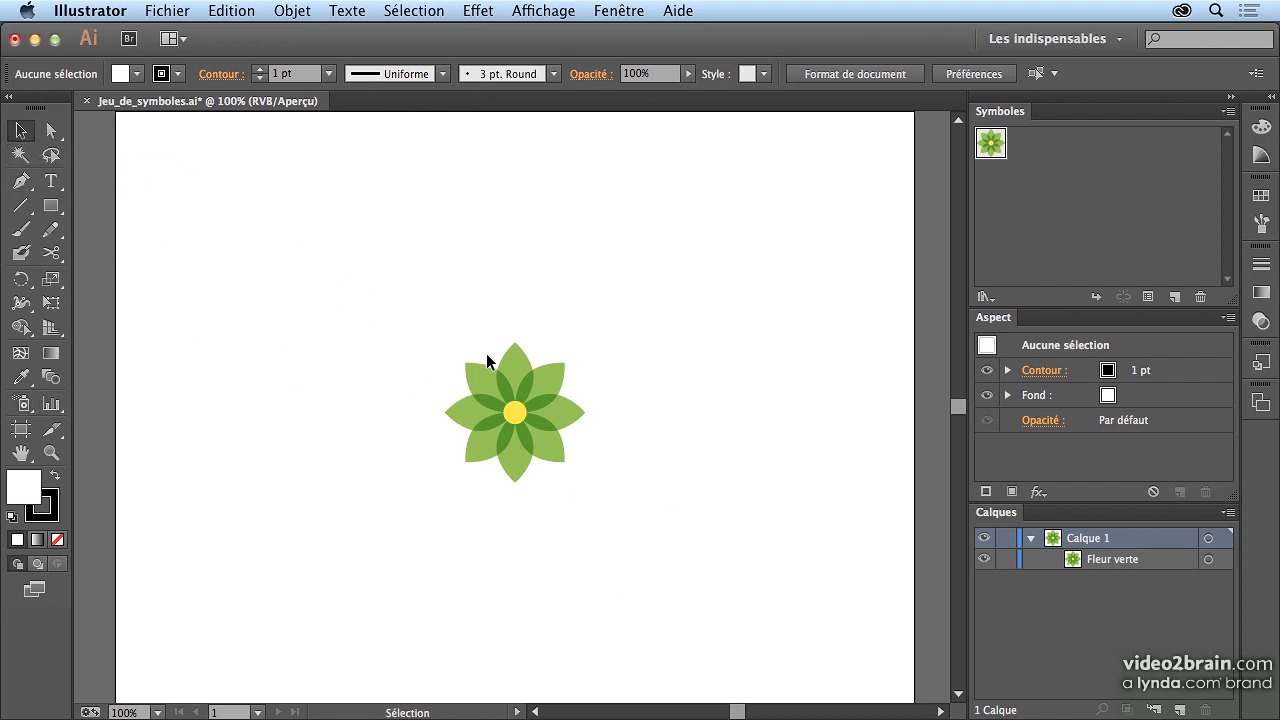
left_click(543, 385)
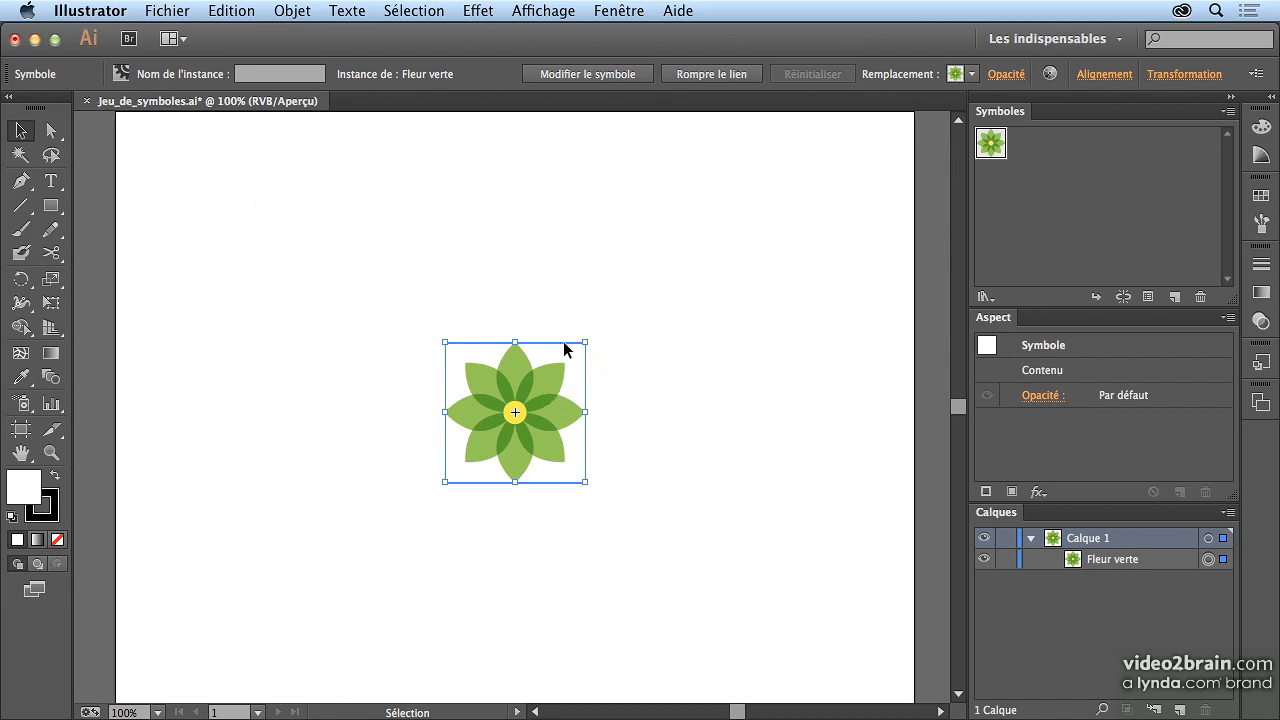
left_click_drag(995, 147, 621, 371)
left_click_drag(990, 143, 576, 300)
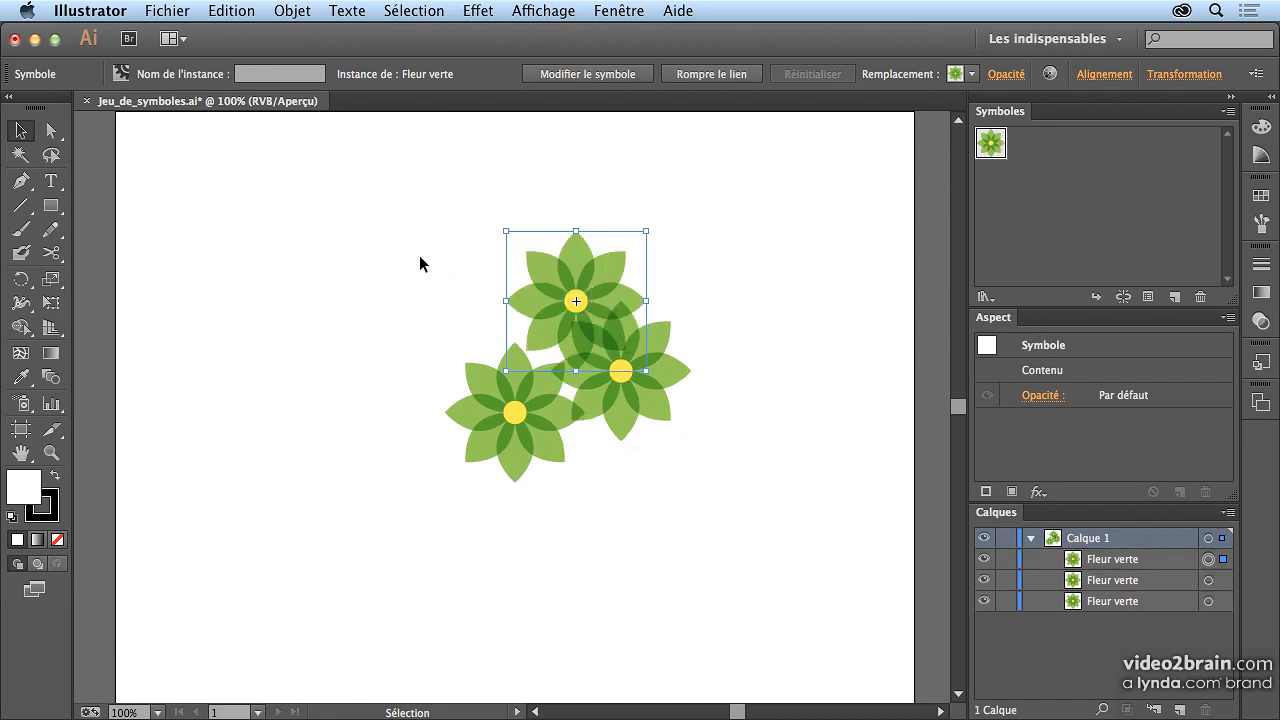
Select the three flower instances, check the object commands such as grouping, and deselect them
left_click_drag(629, 443, 650, 456)
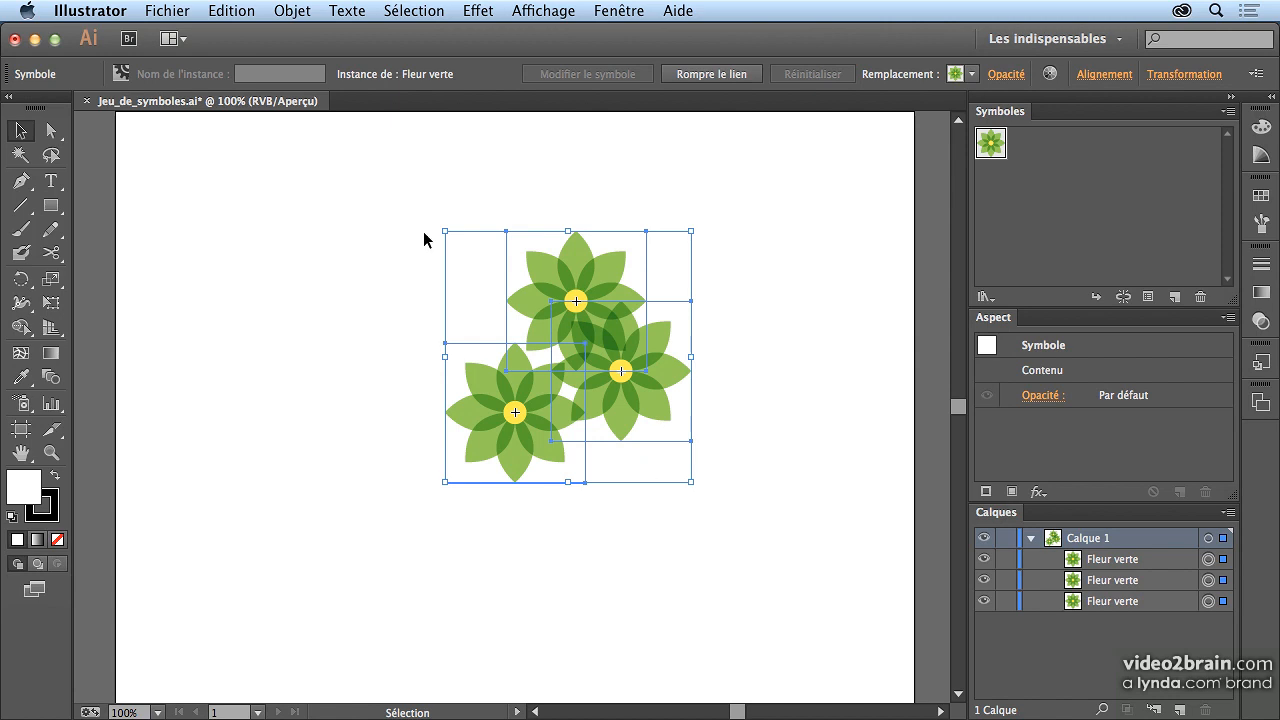
left_click(293, 12)
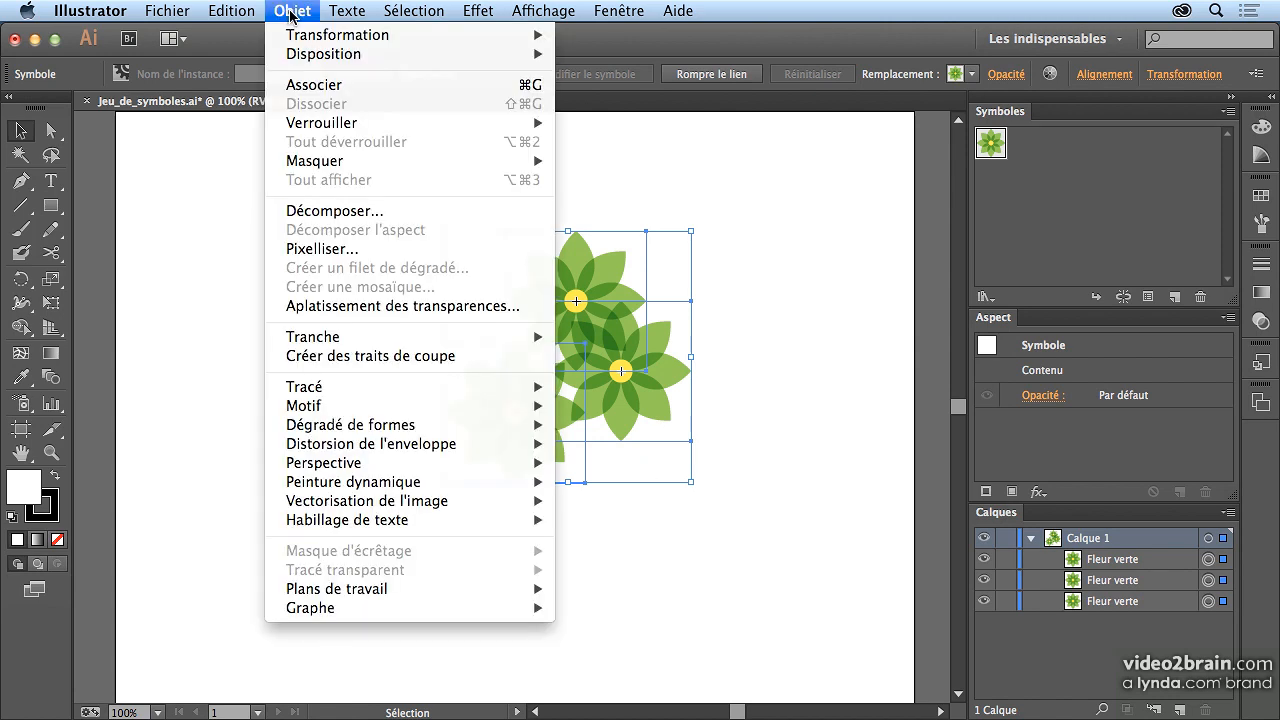
left_click(610, 127)
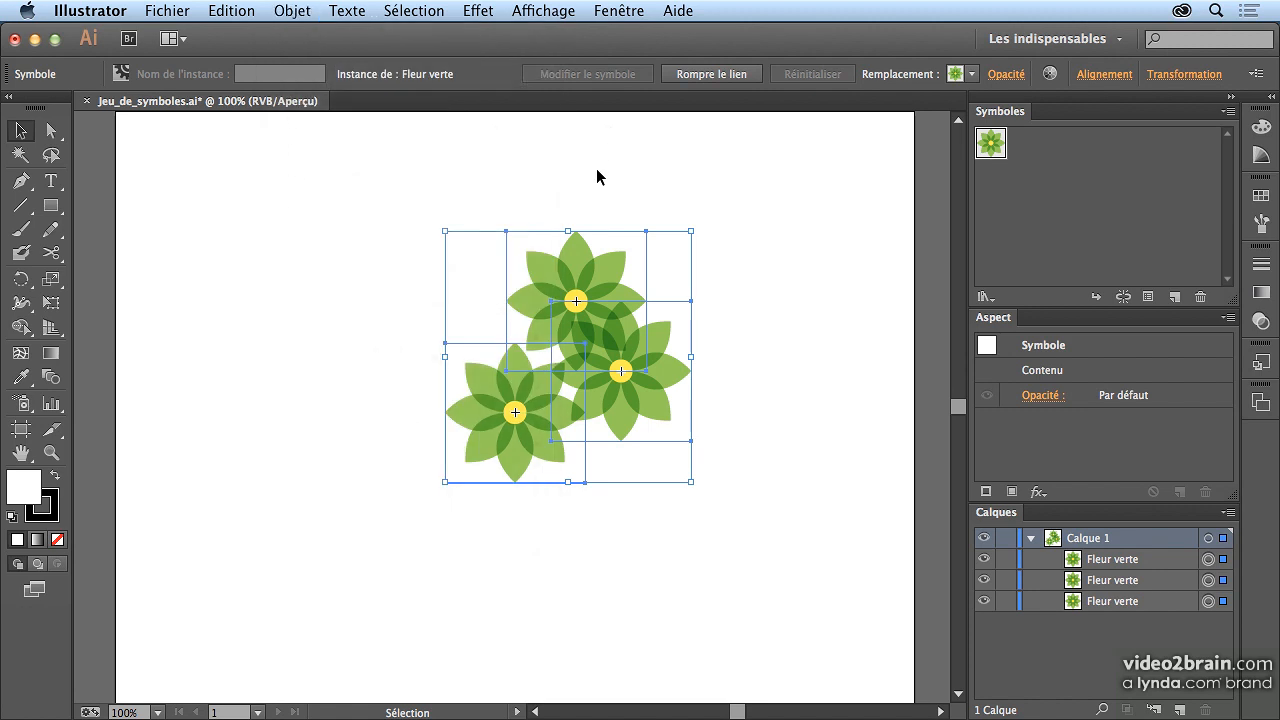
left_click(620, 182)
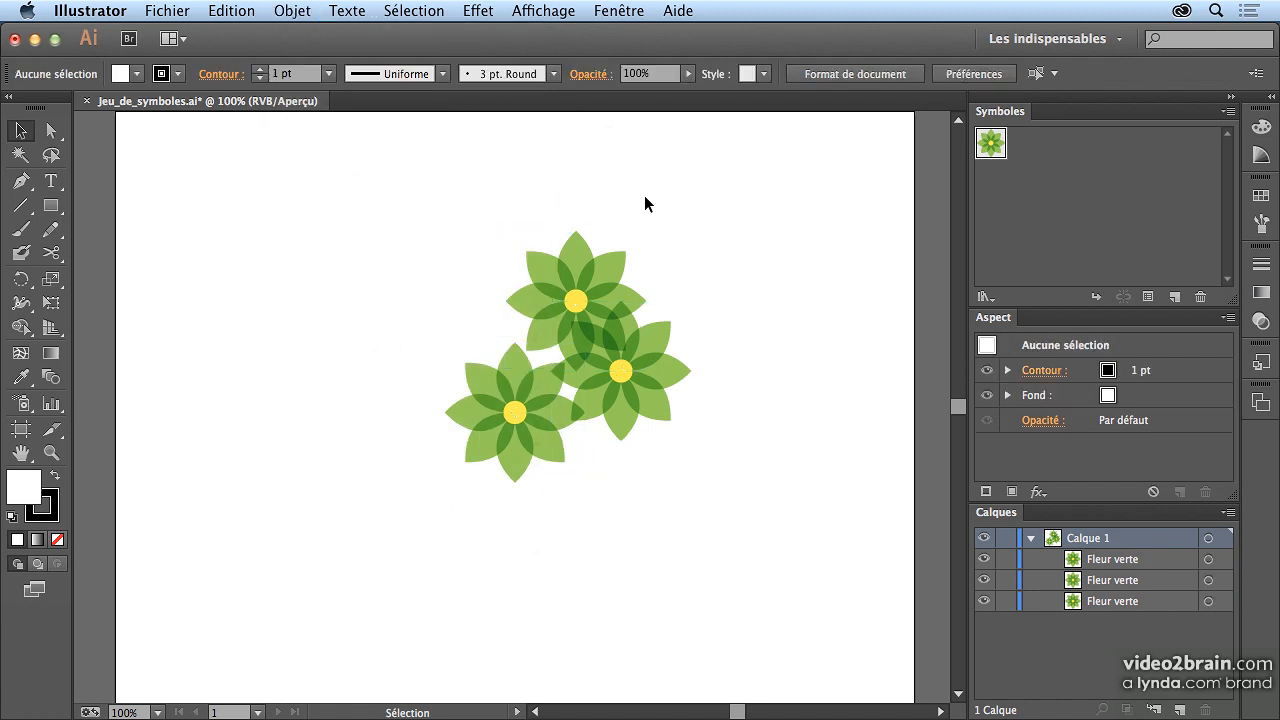
Delete the two added flower instances and the original flower to empty the artboard, with the Symbol Sprayer active
left_click_drag(596, 400, 598, 400)
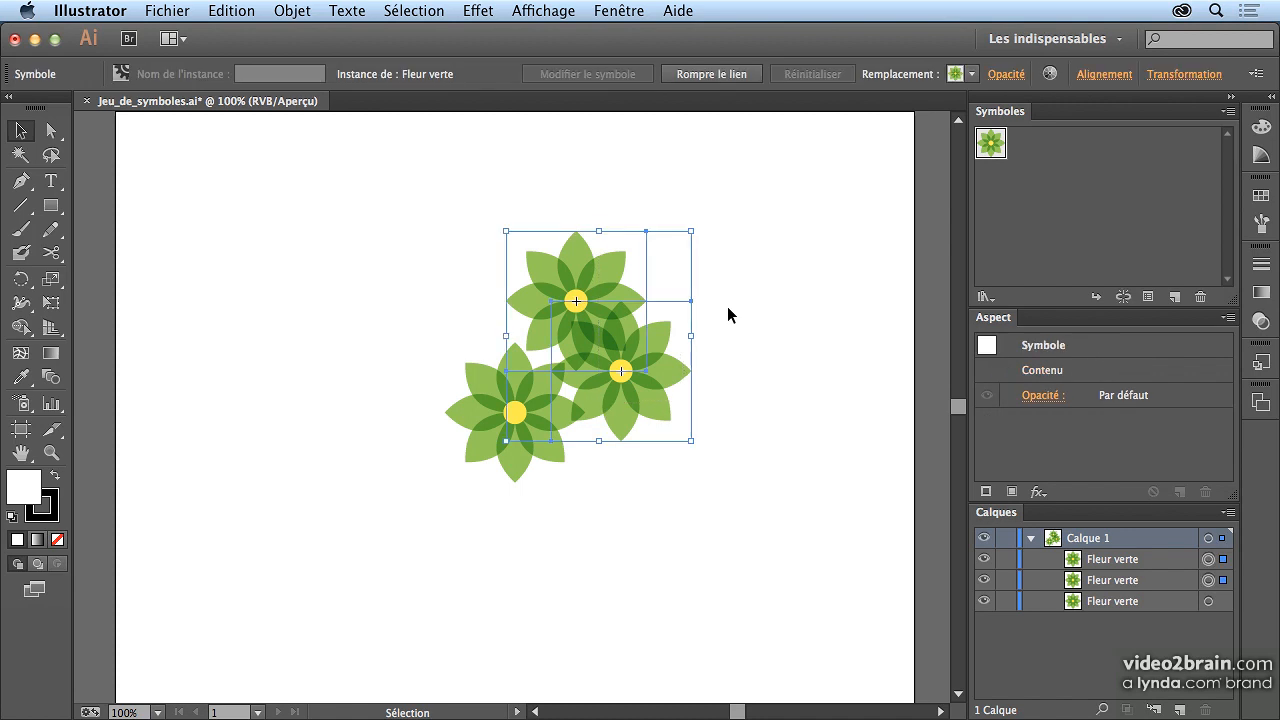
key("Delete")
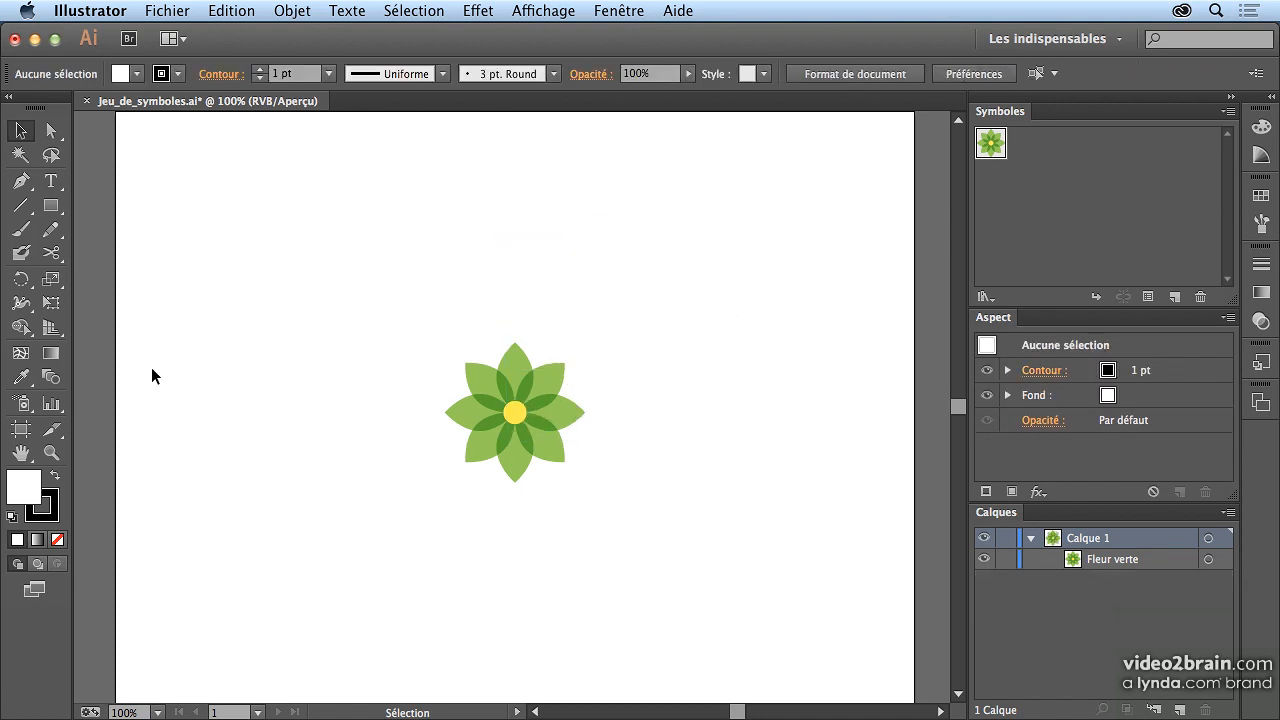
left_click(22, 406)
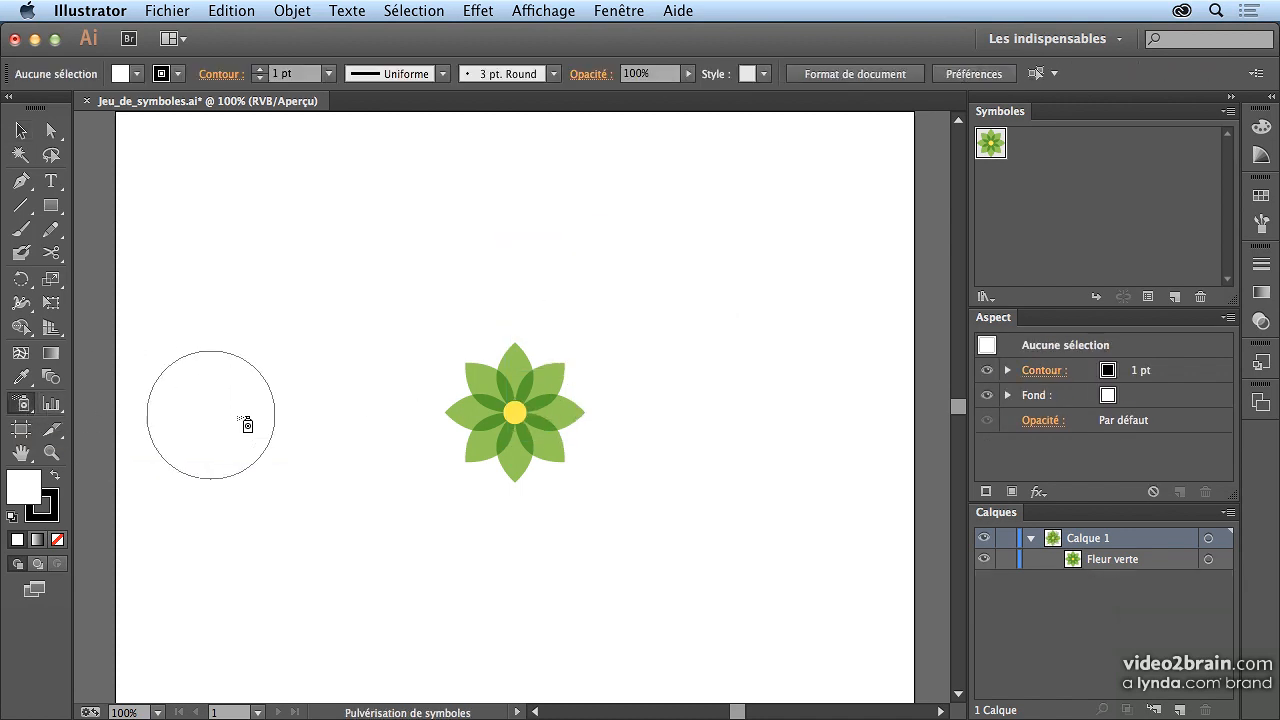
left_click(475, 455, "super")
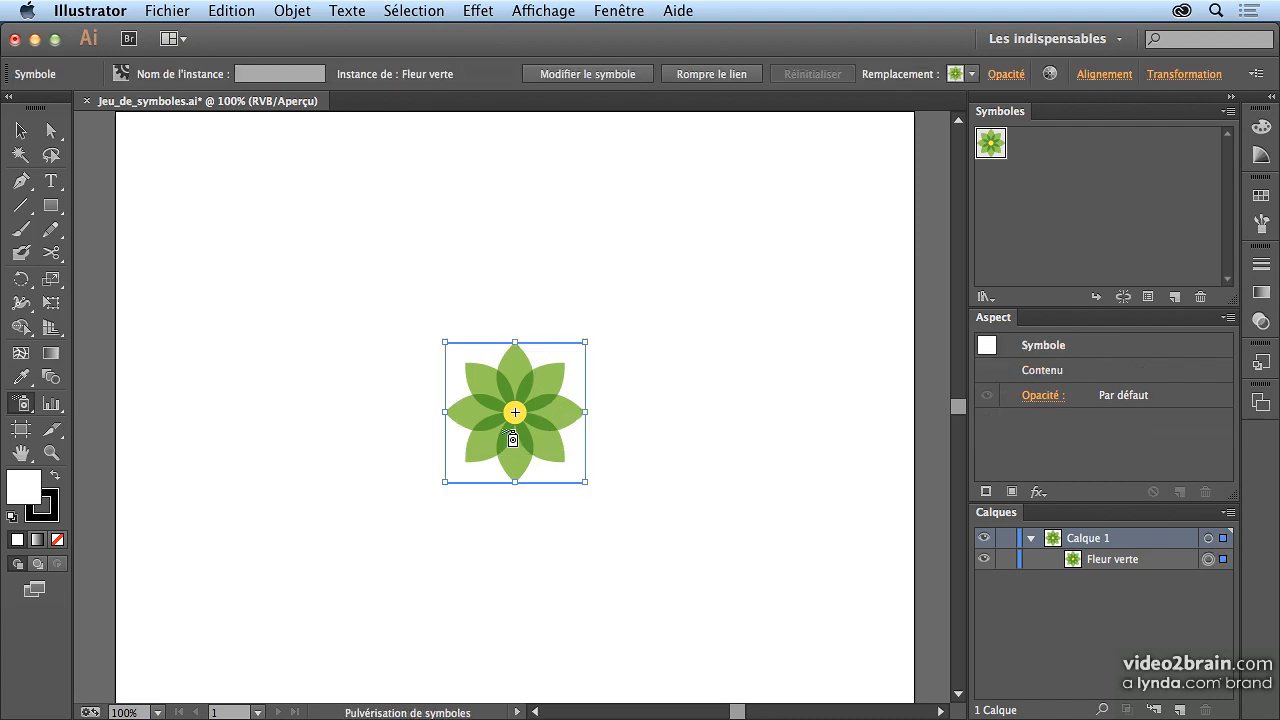
key("Delete")
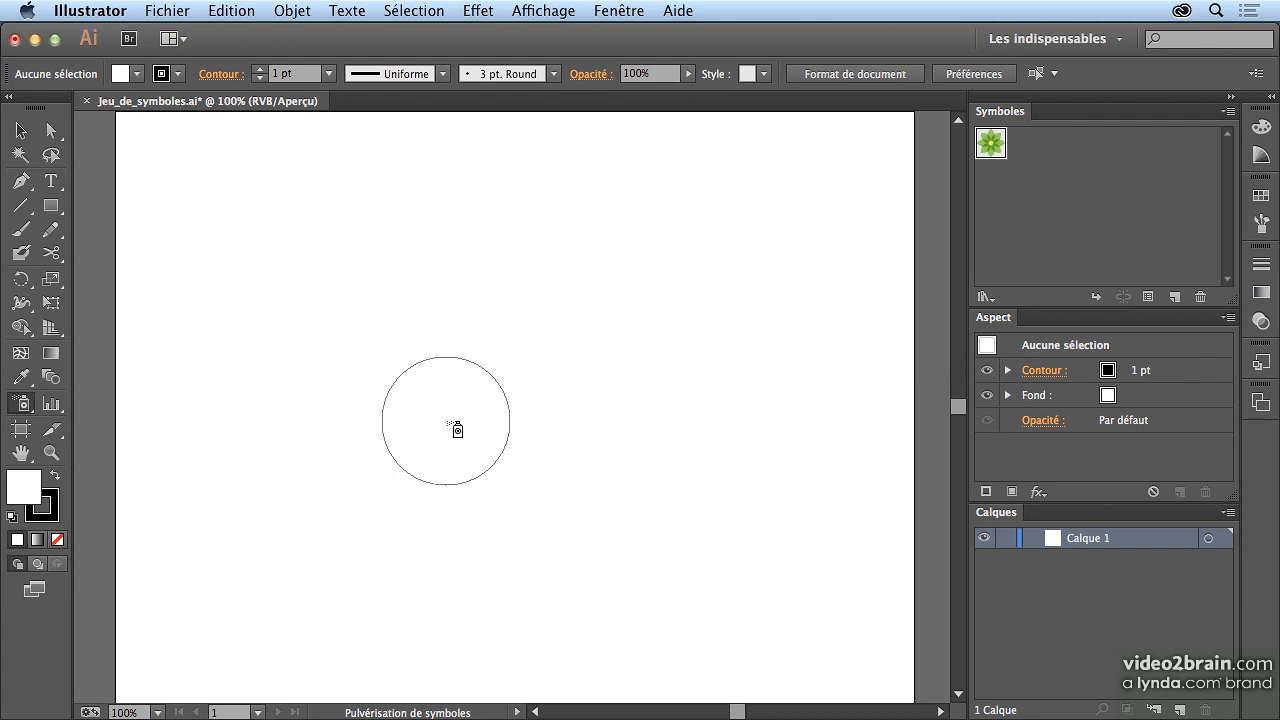
Spray Fleur verte symbols in a hooked curve across the artboard and add small separate clusters around it to the same set
left_click(435, 434)
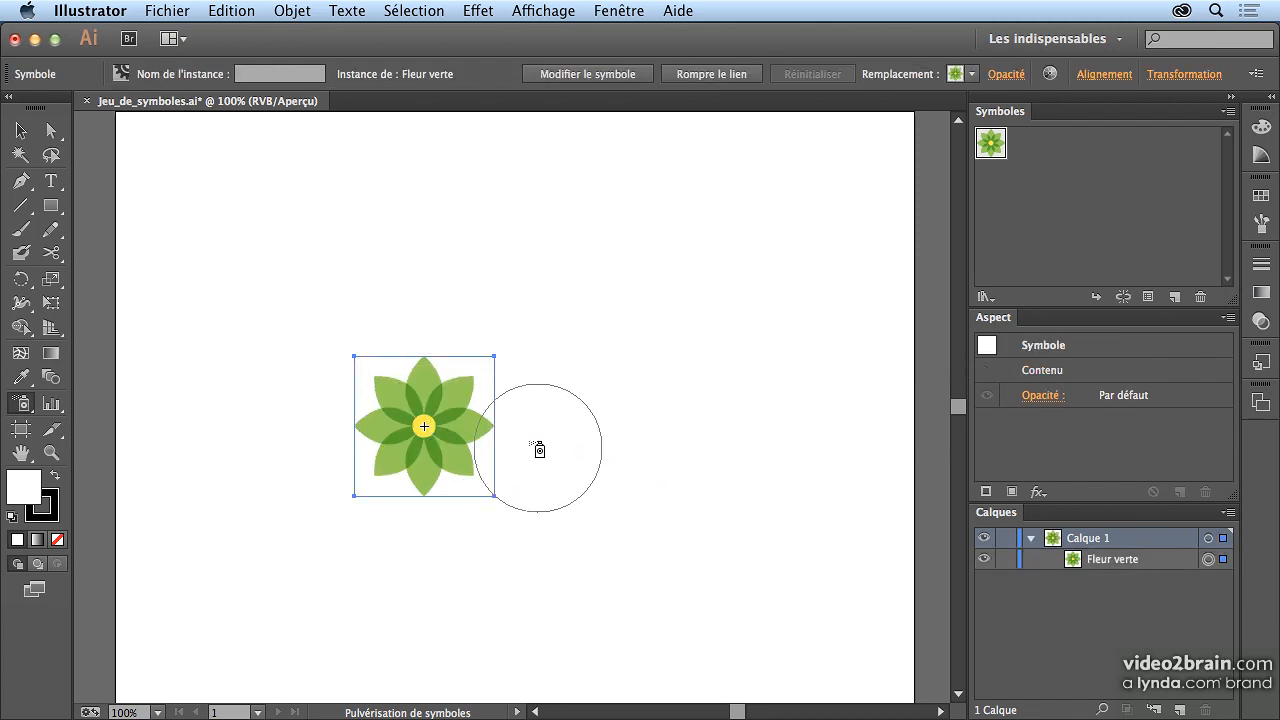
mouse_move(485, 420)
left_mouse_down()
mouse_move(530, 409)
mouse_move(538, 253)
mouse_move(466, 277)
left_mouse_up()
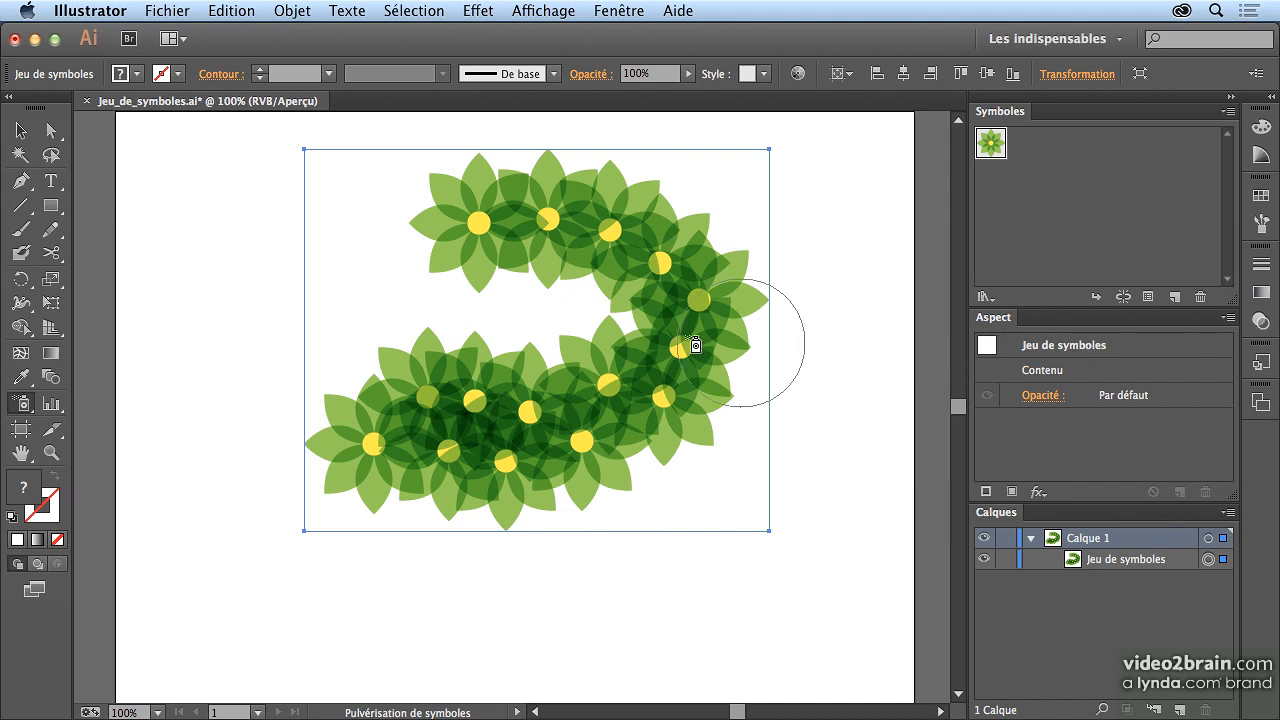
left_click(390, 268)
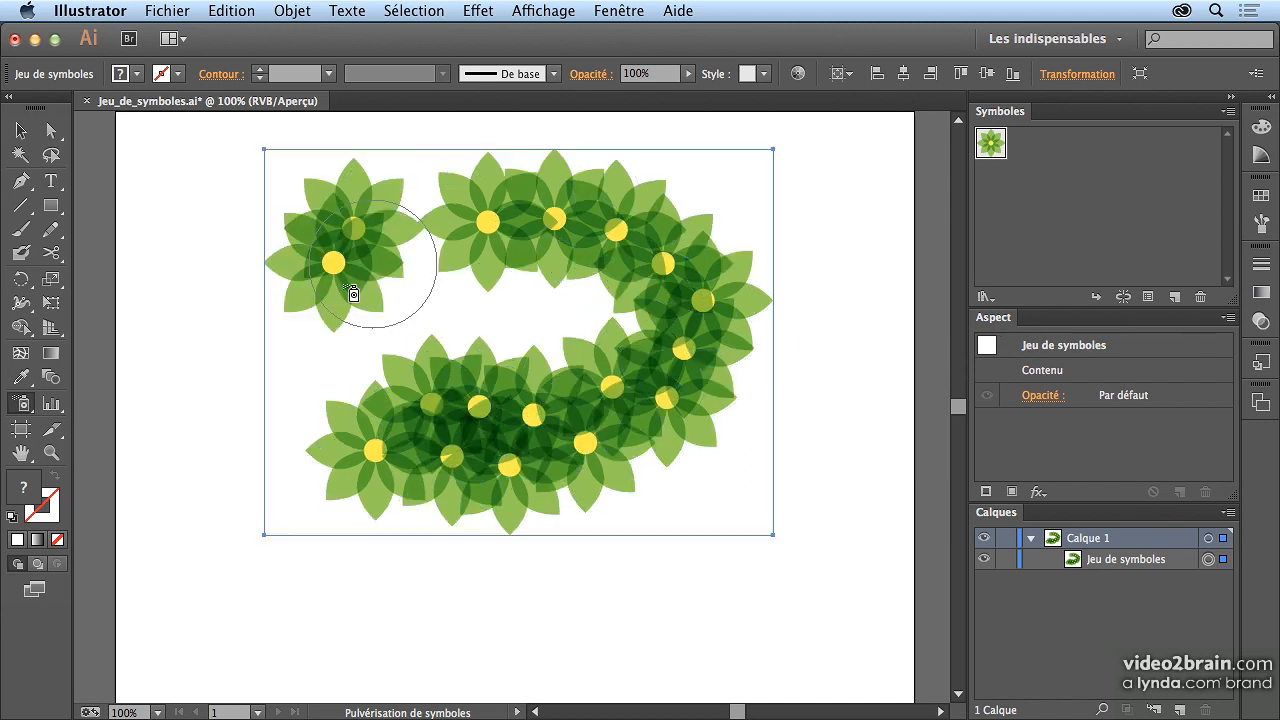
left_click(240, 536)
left_click(740, 598)
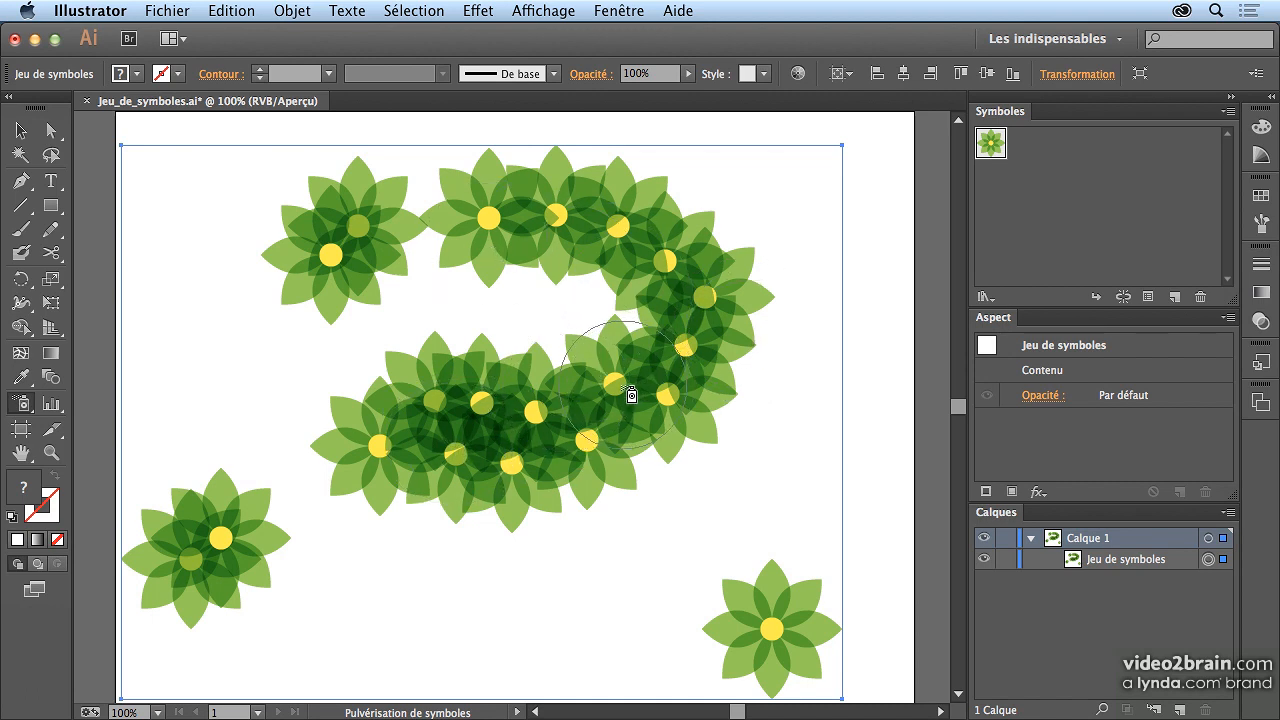
Deselect the symbol set and spray a separate S-shaped Fleur verte set beyond the artboard's right edge
key("v")
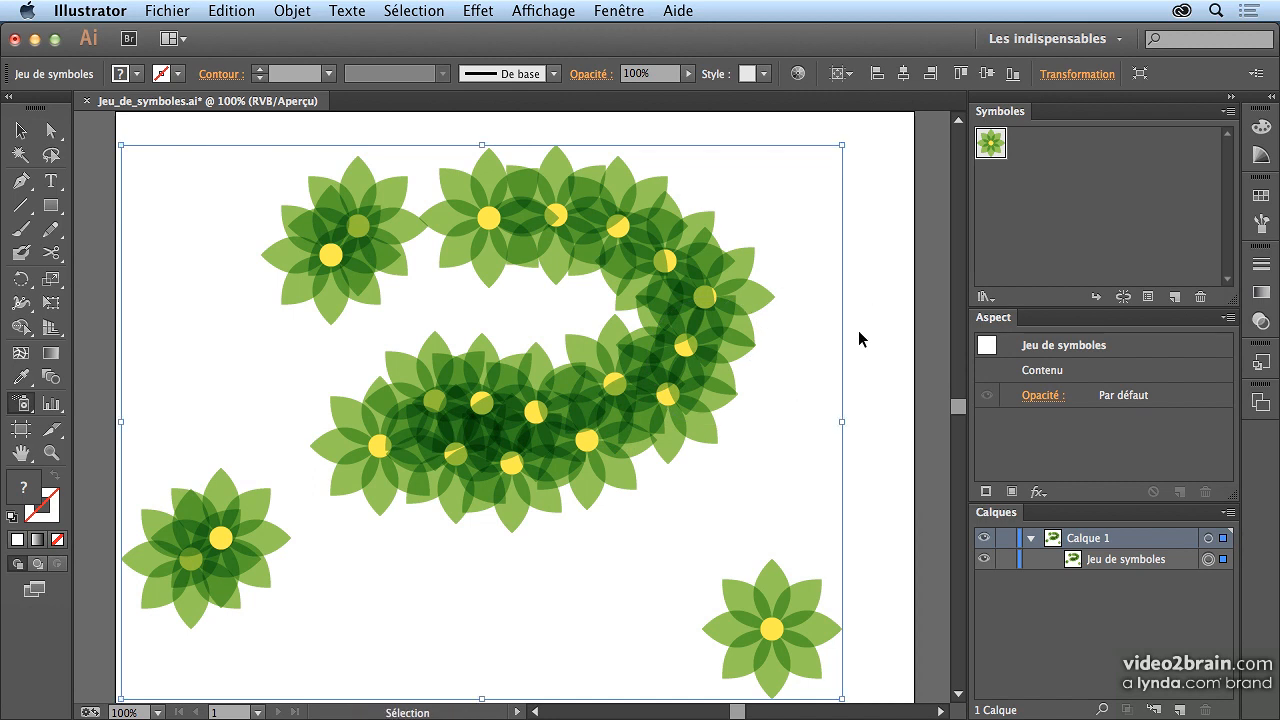
left_click(871, 343)
key("shift+s")
scroll(800, 290, "right", 5)
mouse_move(734, 277)
left_mouse_down()
mouse_move(757, 271)
mouse_move(812, 395)
mouse_move(806, 508)
left_mouse_up()
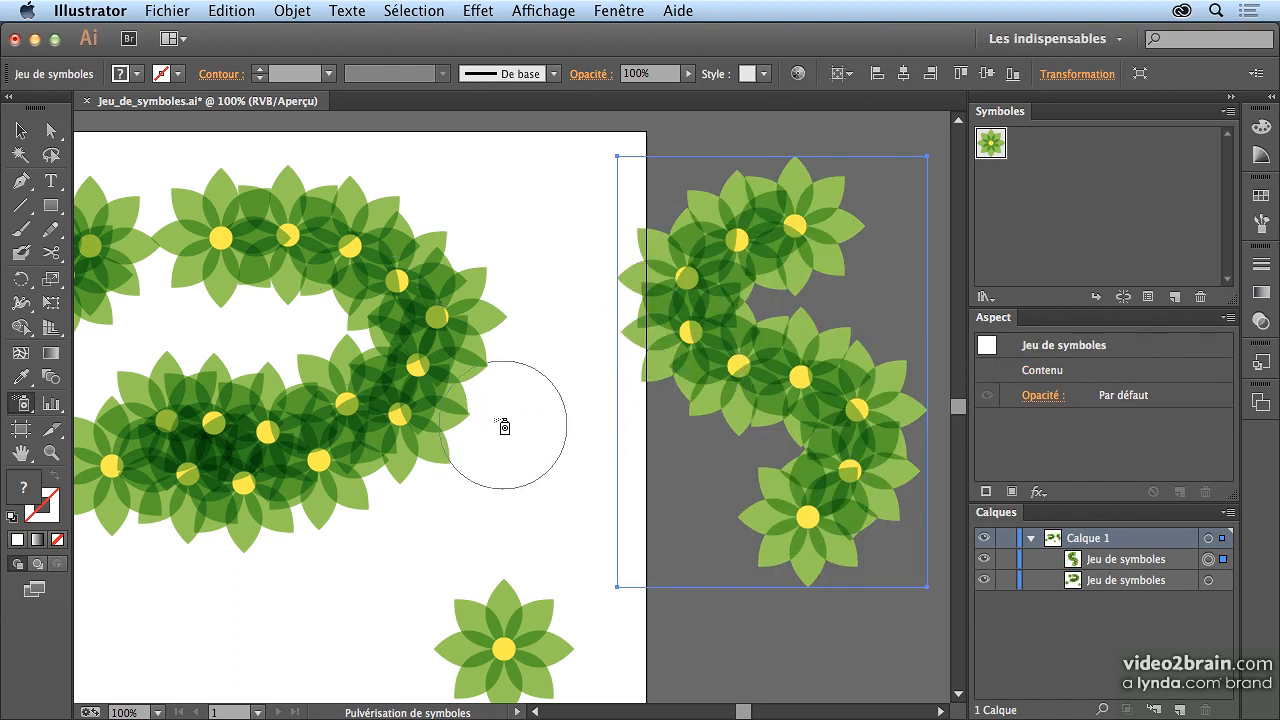
Reselect the first symbol set and spray additional flowers into it between its two left-hand clusters
key("v")
left_click(412, 418)
key("shift+s")
key("space")
mouse_move(354, 412)
left_mouse_down()
mouse_move(640, 330)
mouse_move(650, 360)
left_mouse_up()
mouse_move(326, 408)
left_mouse_down()
mouse_move(337, 386)
mouse_move(460, 345)
left_mouse_up()
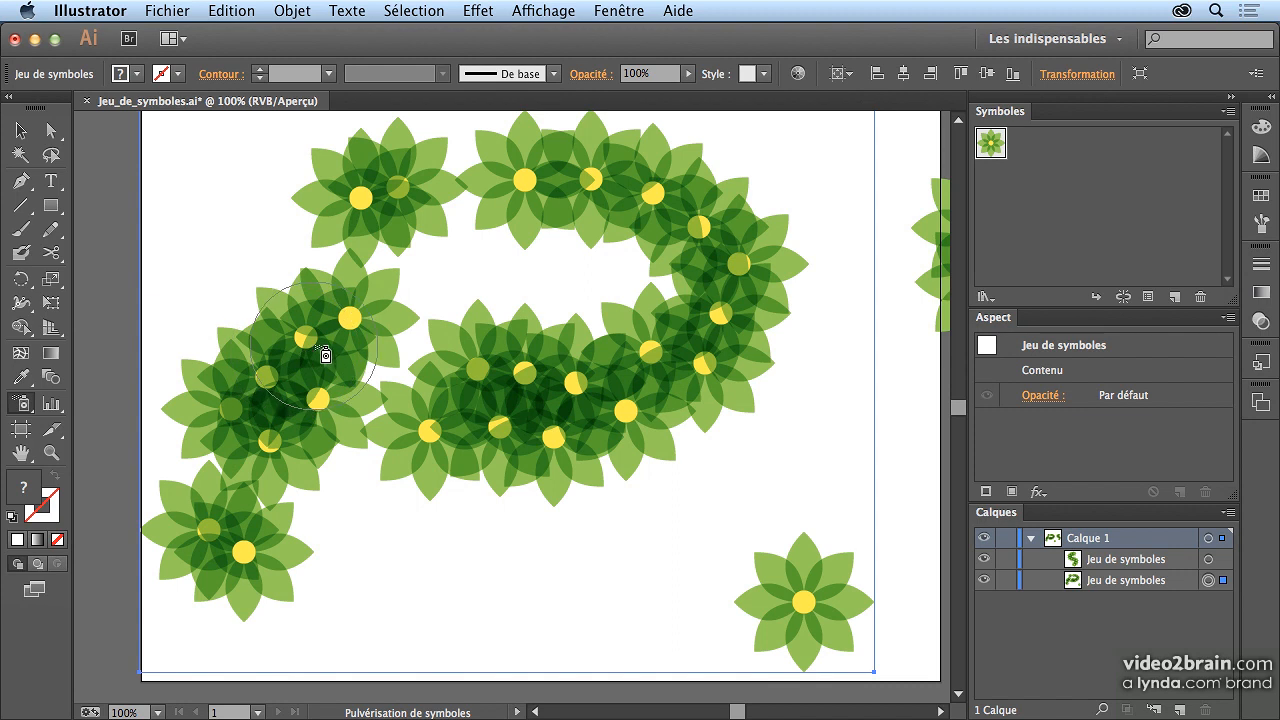
Remove flowers from the first symbol set with the Symbol Sprayer, clearing the lower part of the hooked curve
mouse_move(304, 358)
left_mouse_down()
mouse_move(266, 416)
mouse_move(470, 400)
mouse_move(514, 363)
mouse_move(594, 374)
mouse_move(669, 339)
mouse_move(660, 350)
mouse_move(286, 357)
mouse_move(271, 402)
mouse_move(297, 380)
mouse_move(345, 377)
left_mouse_up()
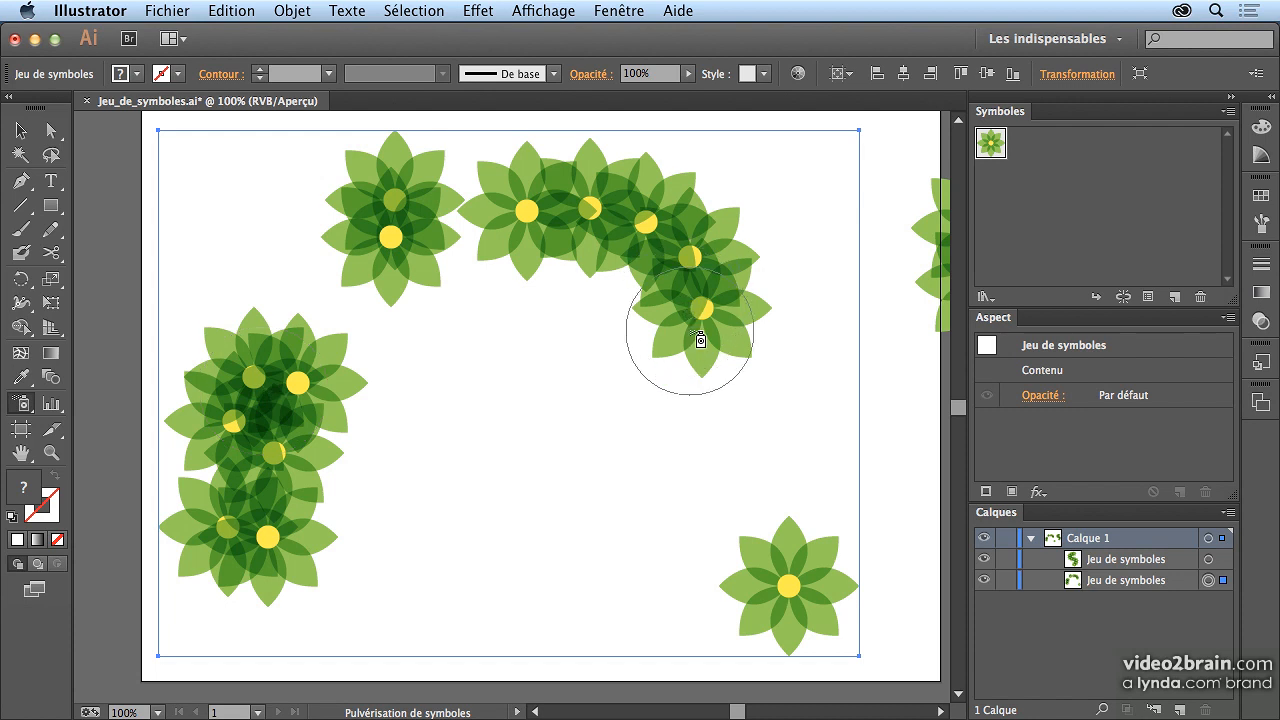
Deselect the symbol set, duplicate the Fleur verte symbol and open the duplicate for editing
left_click(20, 131)
left_click(116, 175)
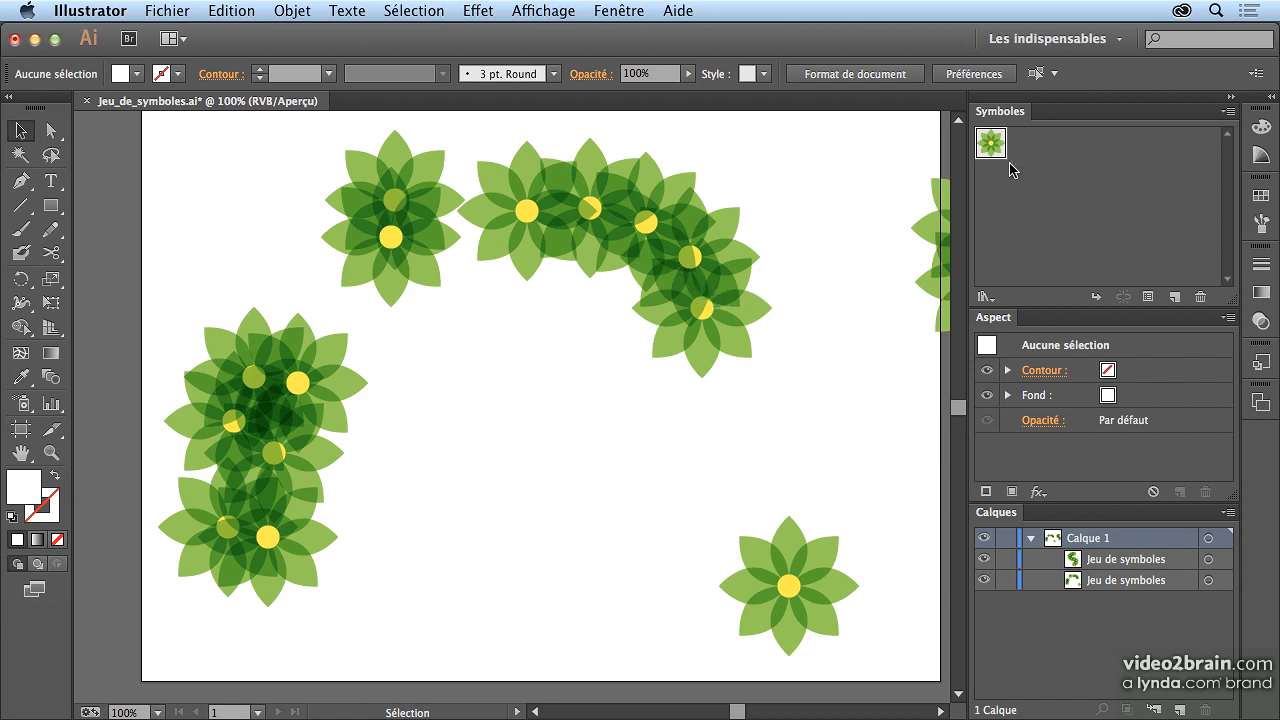
left_click(1229, 112)
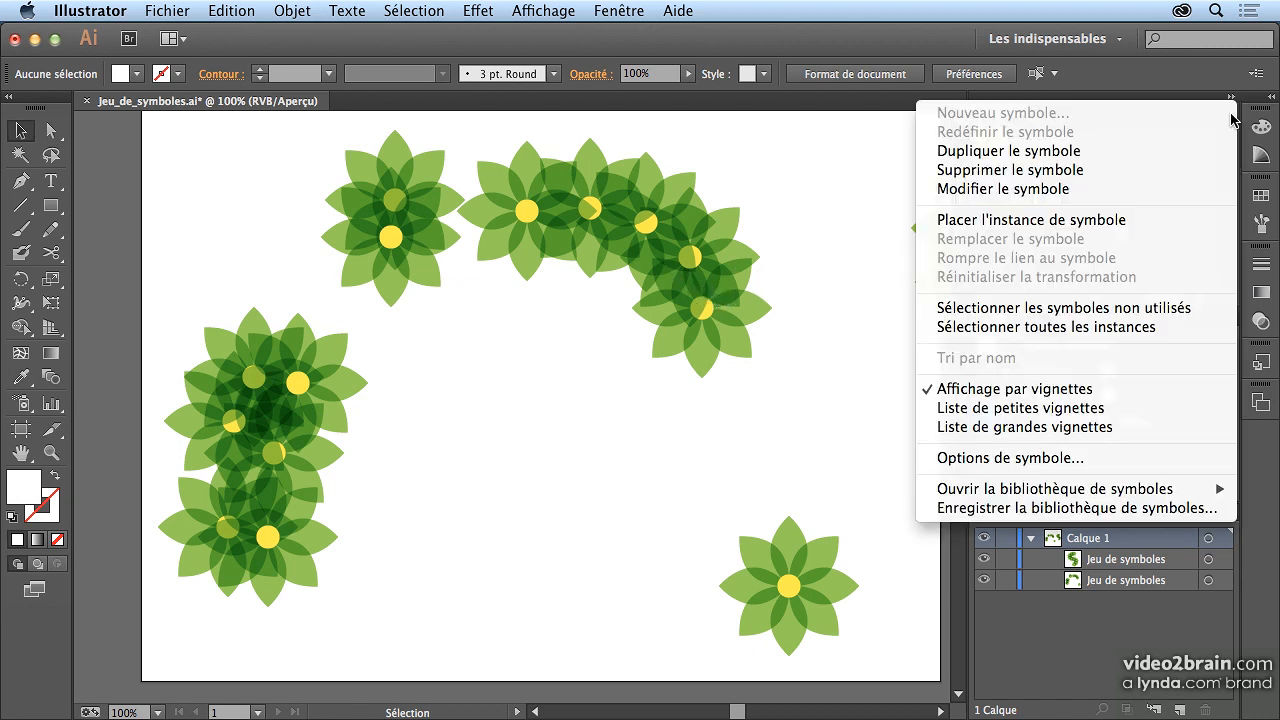
left_click(1119, 157)
double_click(1024, 150)
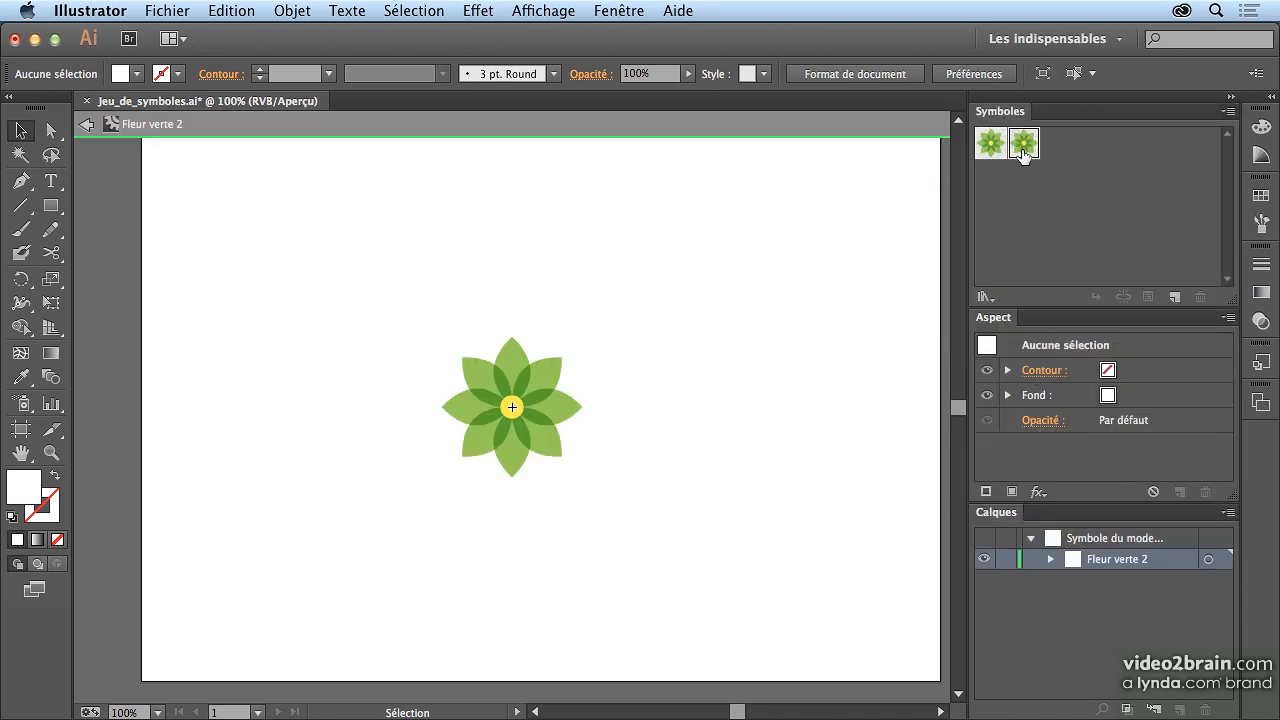
Recolor the duplicate symbol's artwork with turquoise petals and a pale yellow-green center, and exit symbol editing
left_click_drag(449, 351, 580, 460)
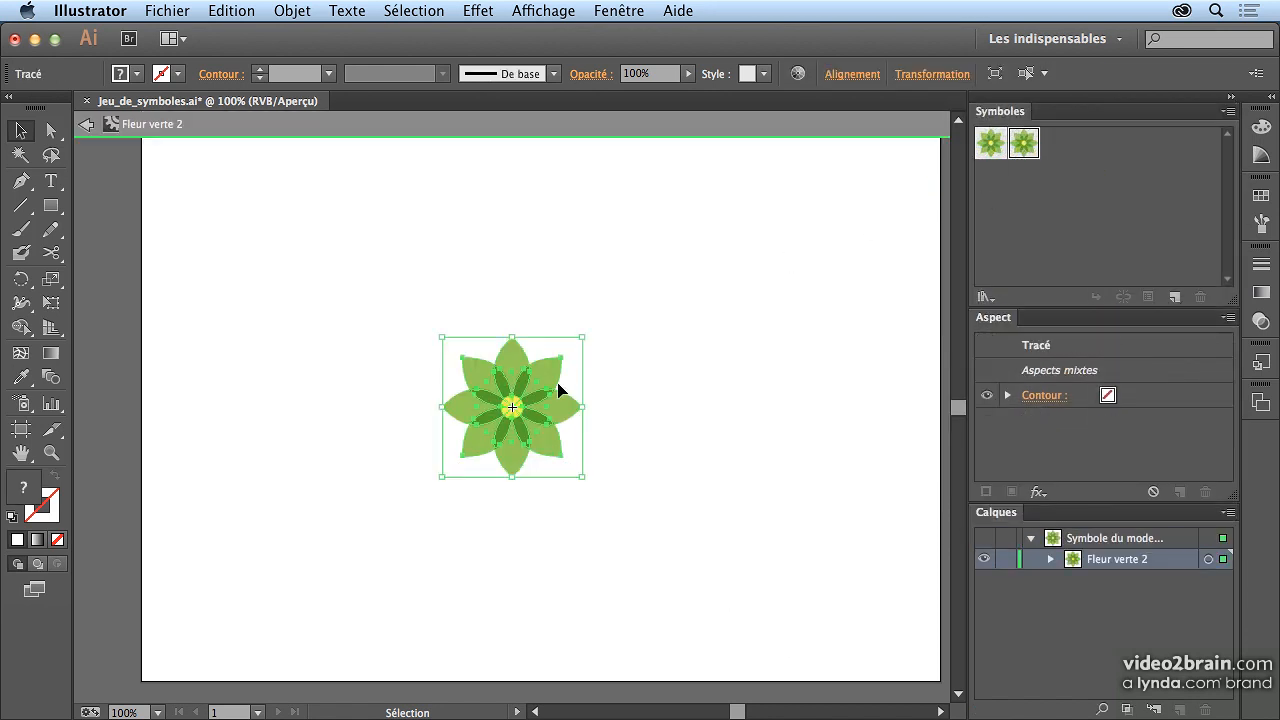
left_click_drag(382, 332, 650, 452)
left_click(797, 73)
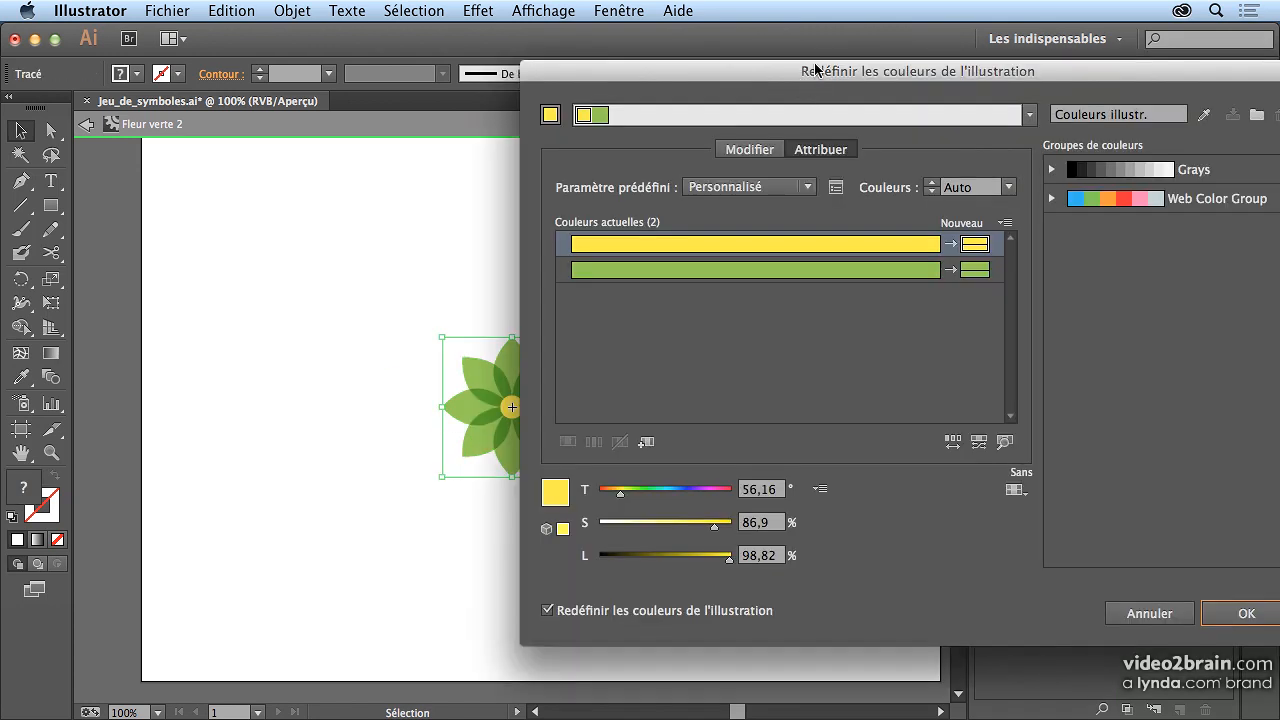
left_click(668, 156)
left_click_drag(654, 258, 659, 328)
left_click_drag(686, 222, 667, 252)
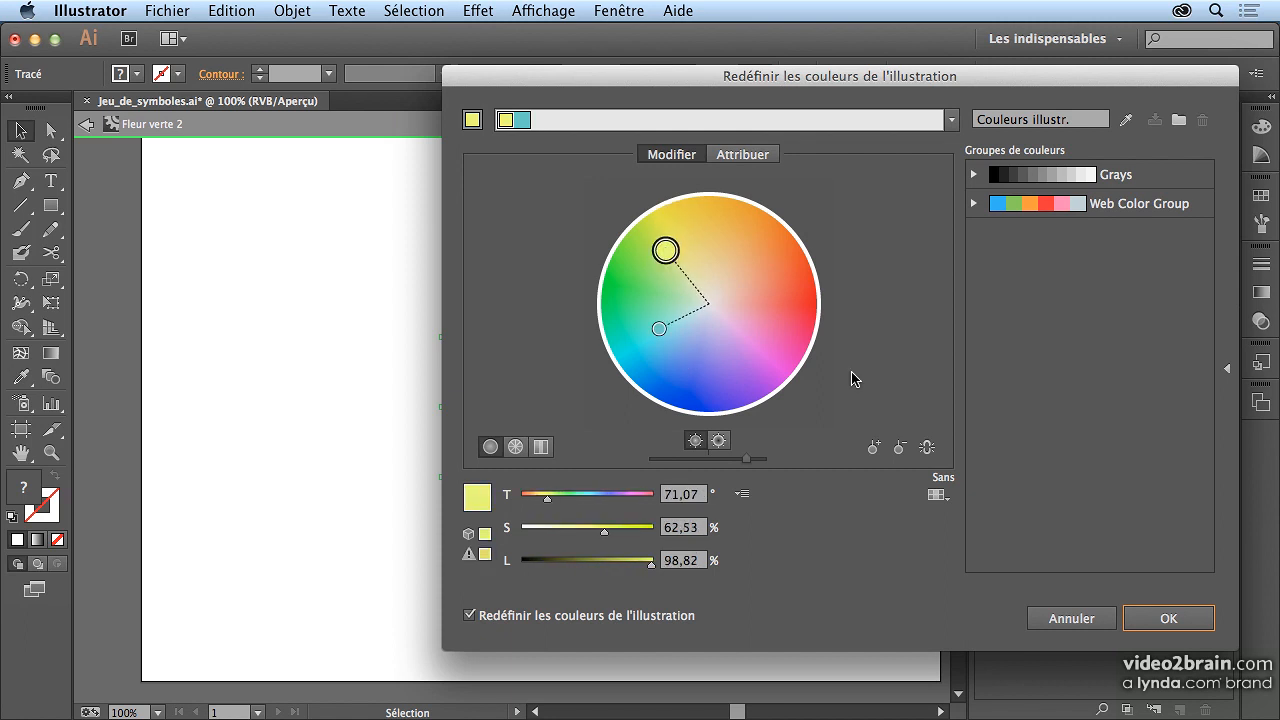
left_click(1167, 617)
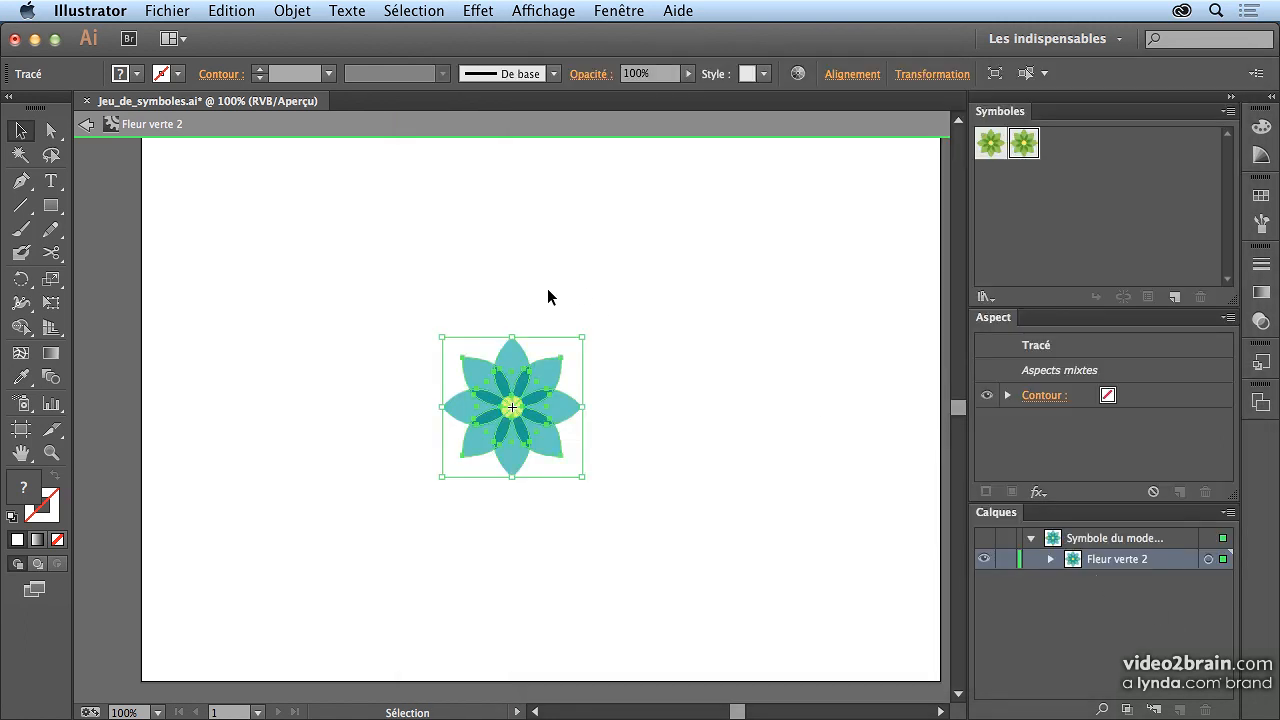
double_click(590, 277)
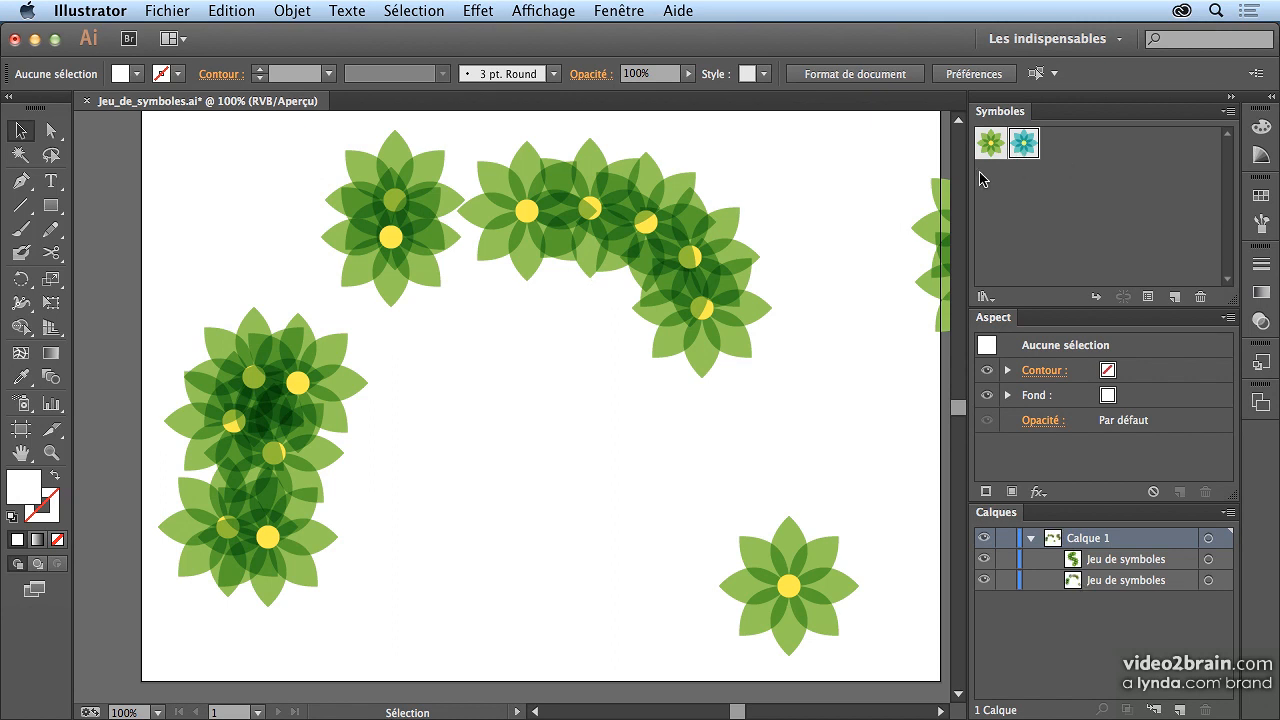
Replace the symbol used in the on-artboard symbol set with the turquoise flower symbol Fleur verte 2
left_click(675, 245)
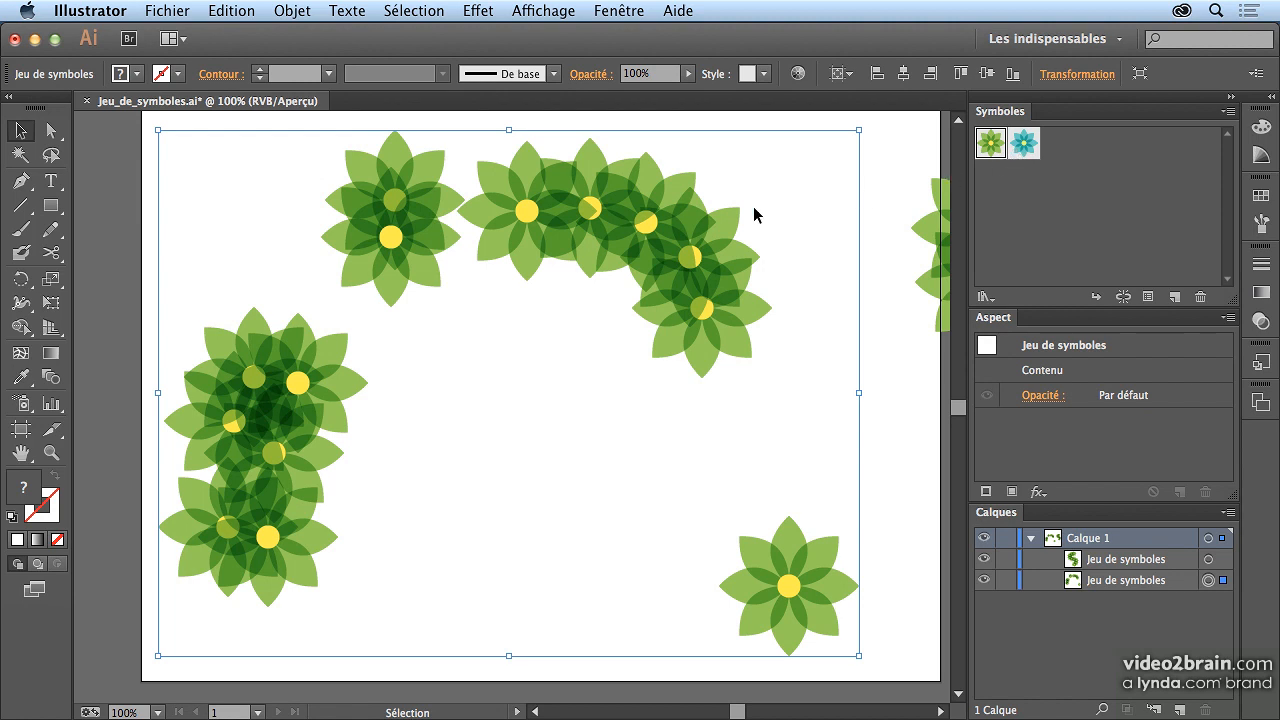
left_click(1028, 145)
left_click(1227, 112)
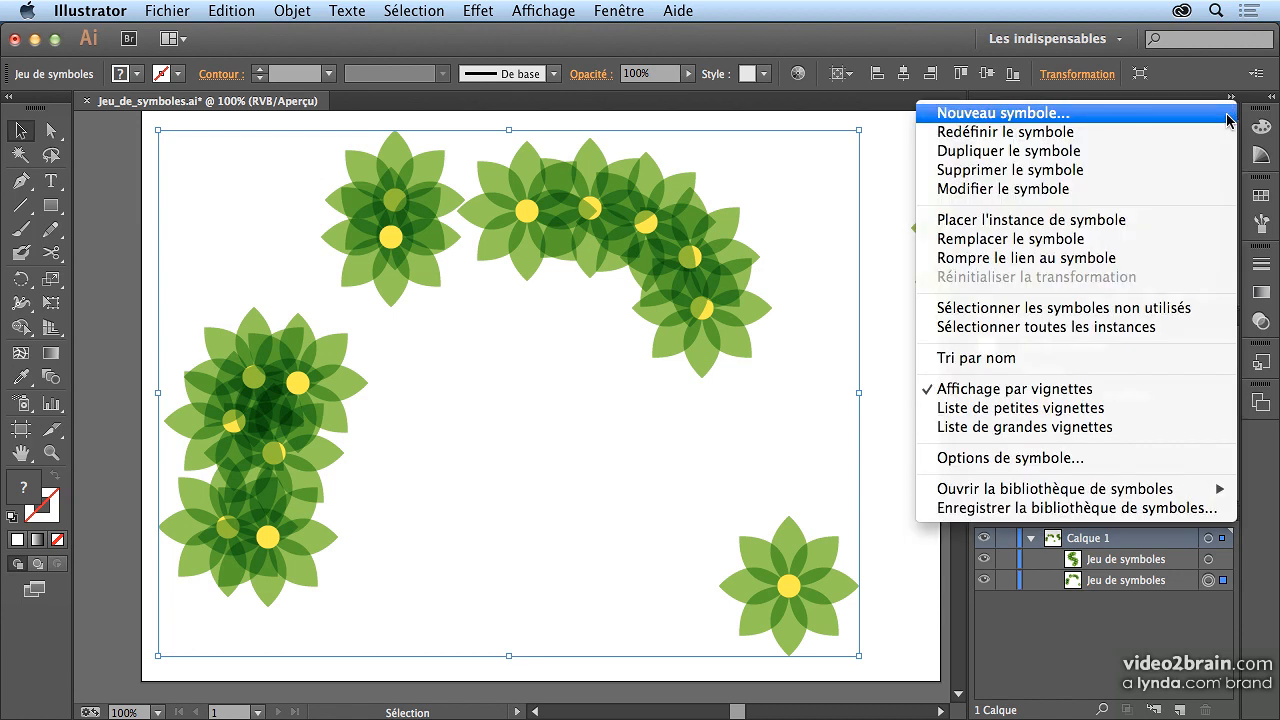
left_click(1124, 249)
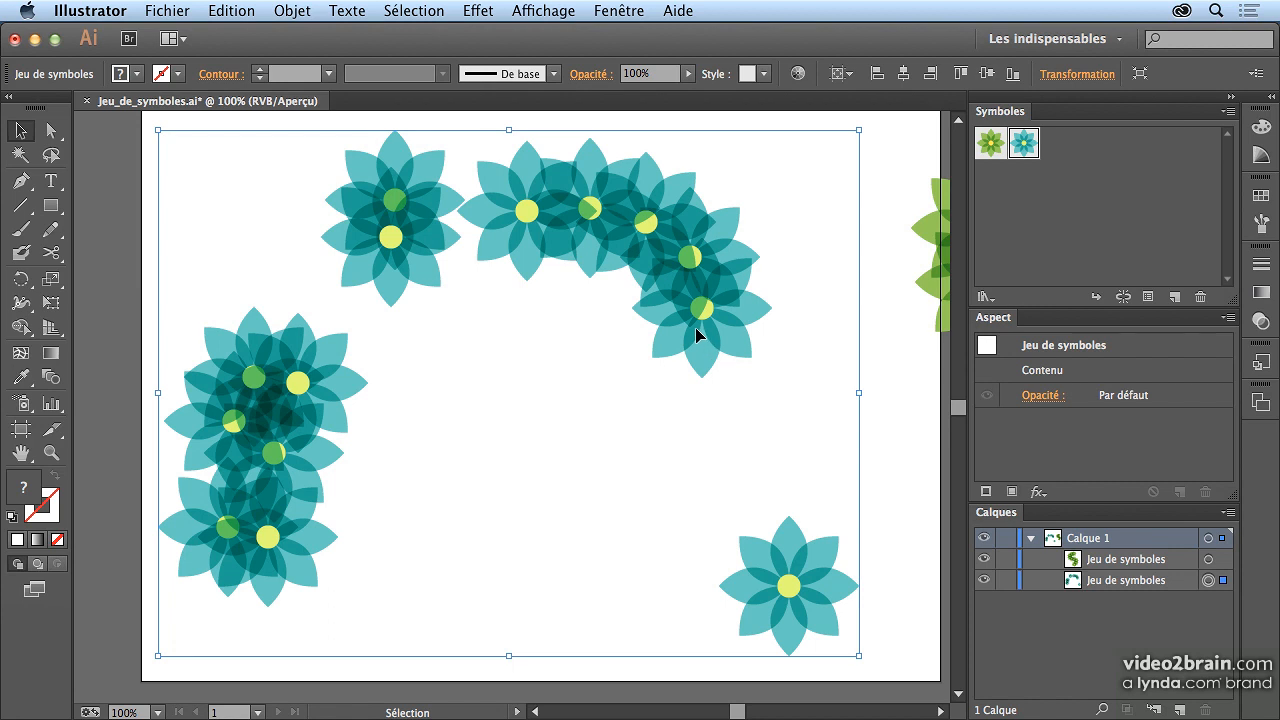
Break the turquoise symbol set's link to its symbol, expand the resulting group in the layer list, and deselect it
left_click(1123, 298)
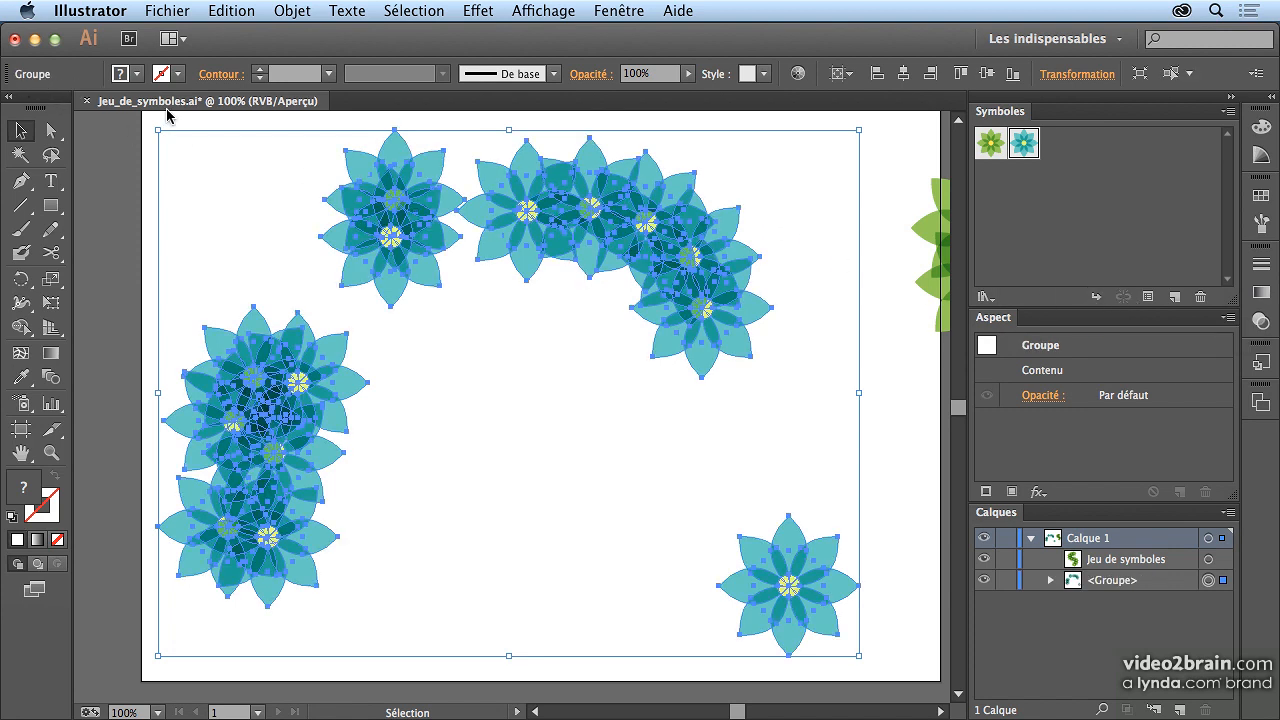
left_click(1050, 580)
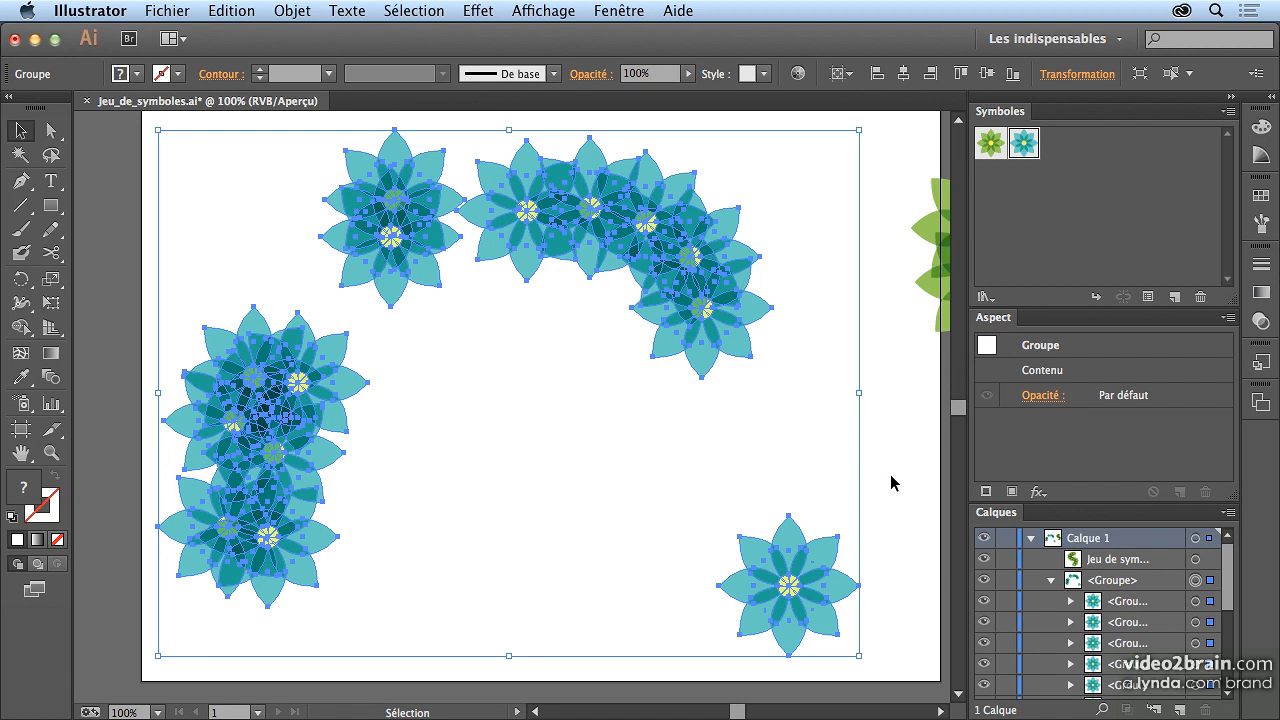
left_click(862, 460)
Fill the upper petal of the isolated flower near the artboard's lower-right corner with pink
key("a")
left_click(808, 542)
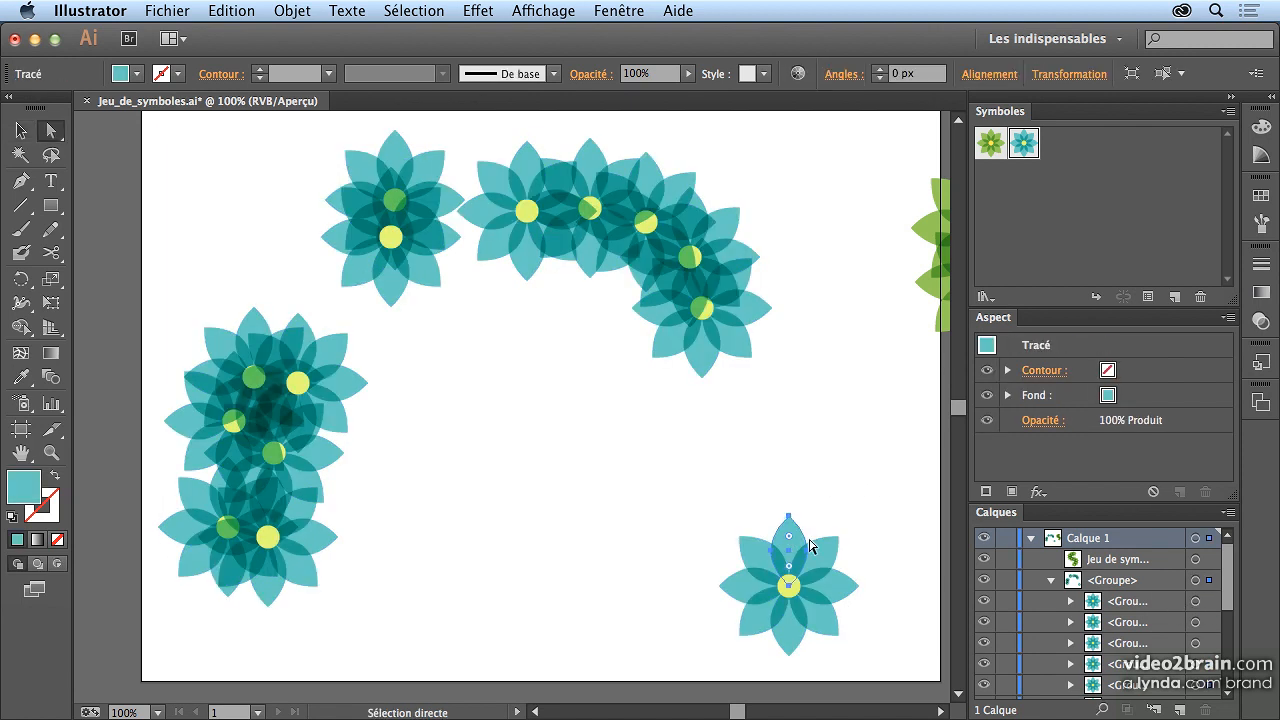
left_click(136, 74)
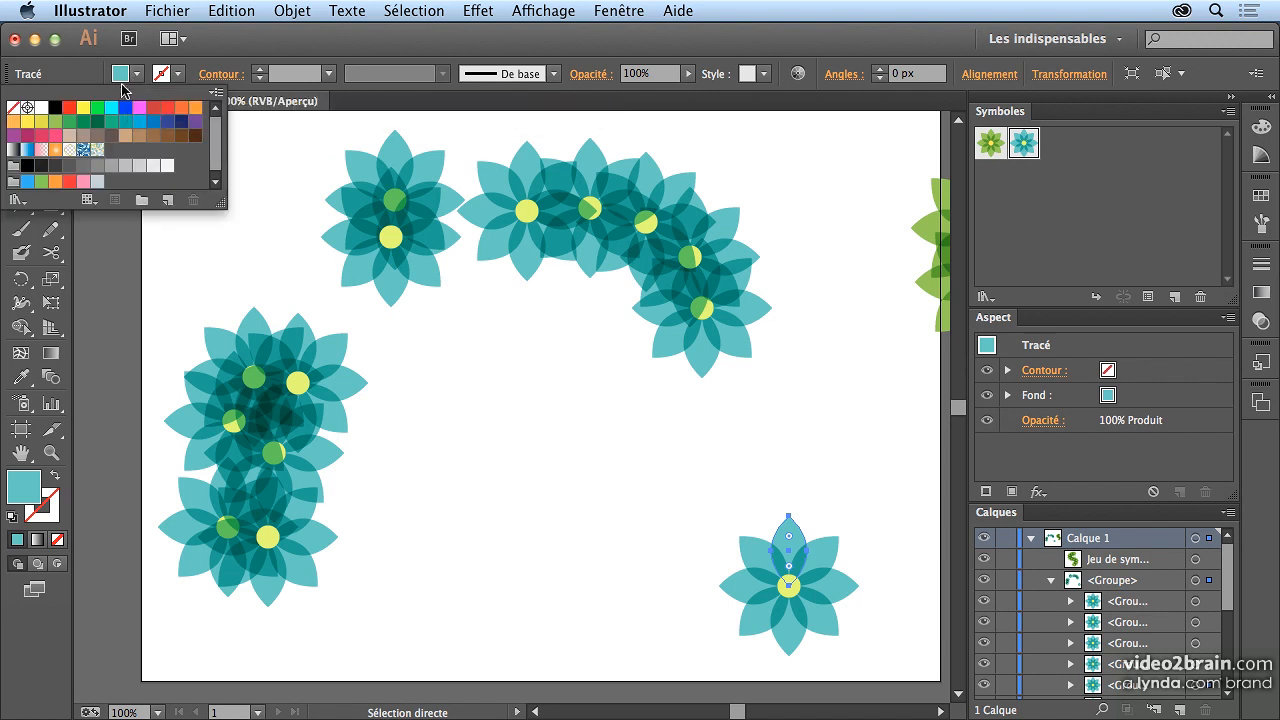
left_click(139, 107)
left_click(661, 431)
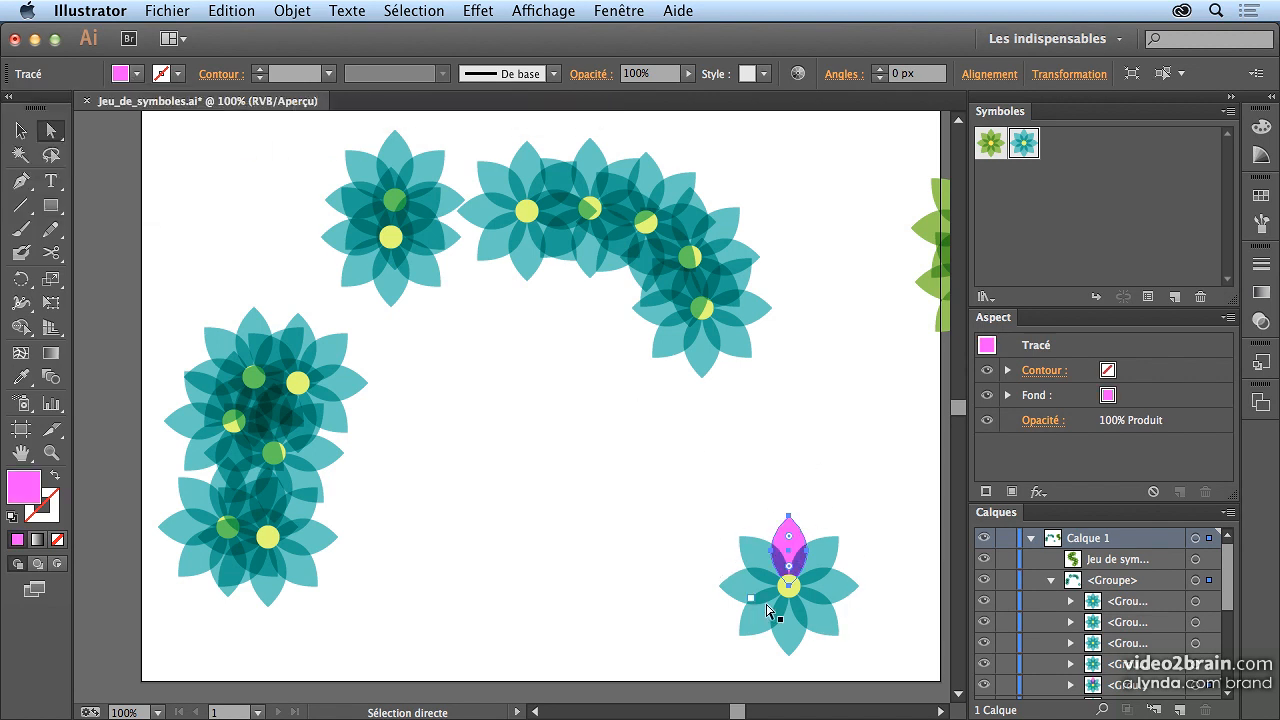
Undo the pink petal fill and the breaking of the symbol link, restoring the turquoise symbol set
key("super+z")
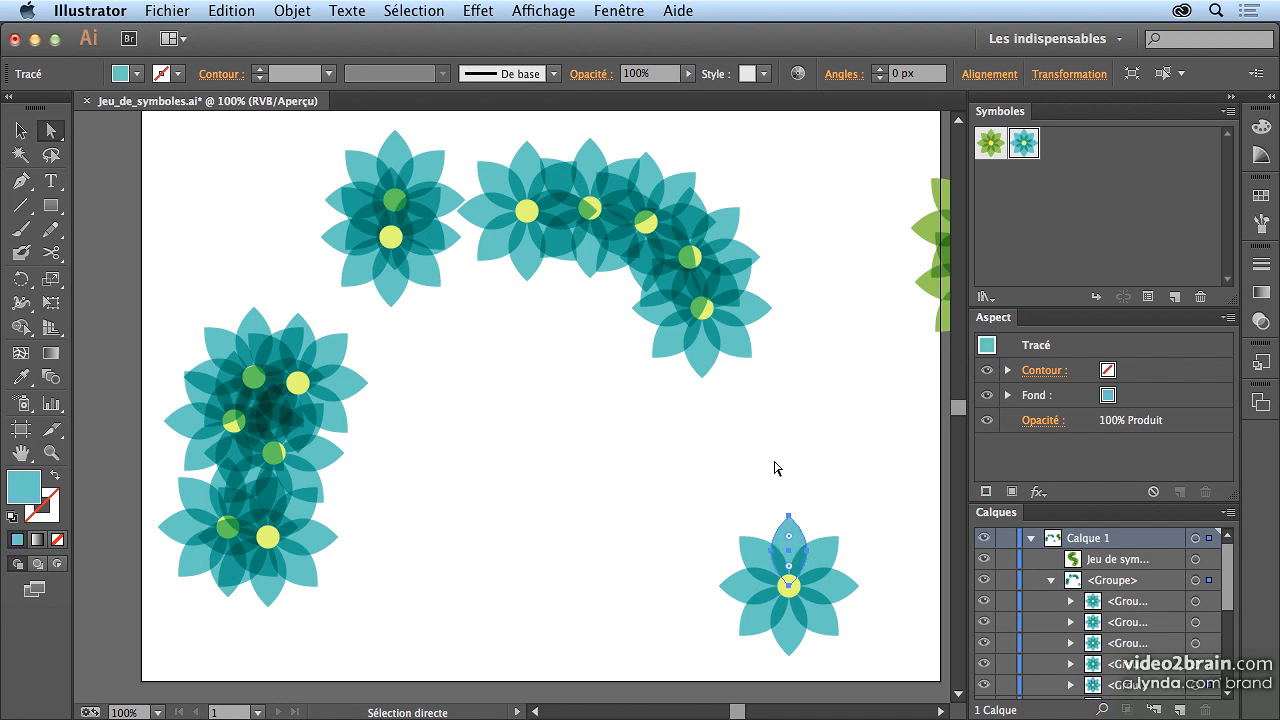
key("super+z")
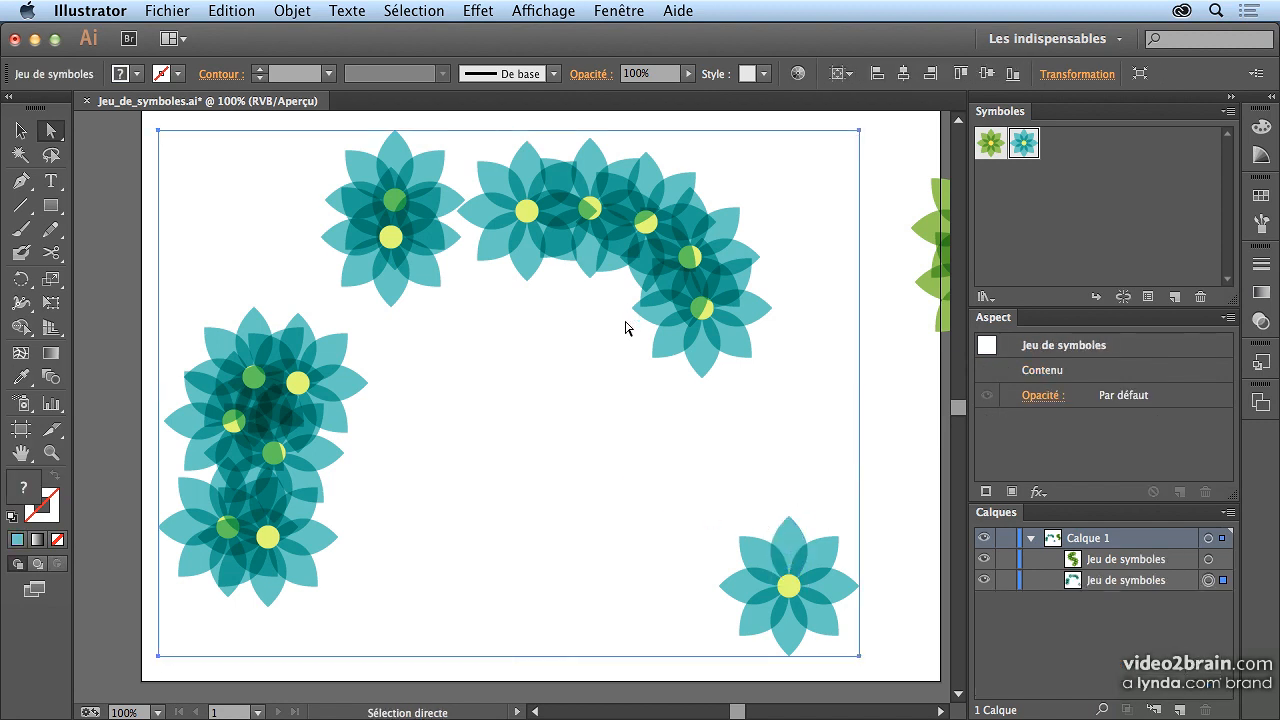
key("v")
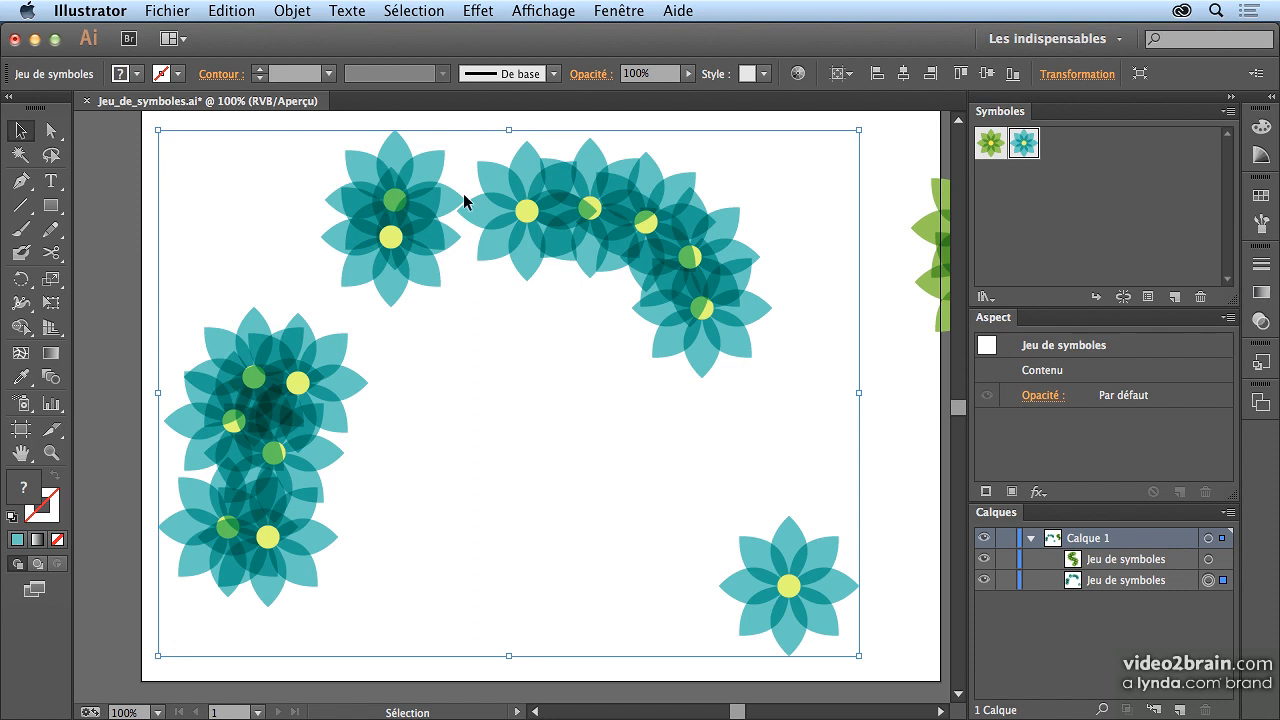
Expand the turquoise symbol set into separate symbol instances, with Objet and Fond enabled, and deselect them
left_click(293, 12)
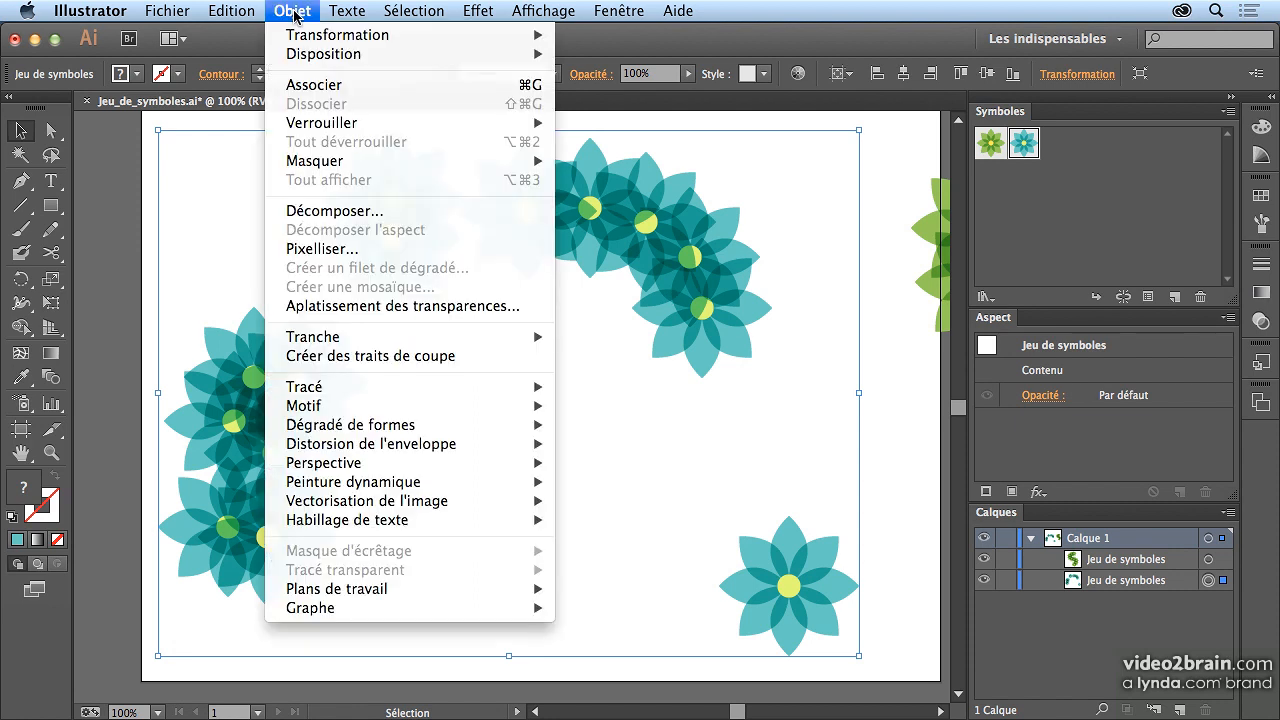
left_click(354, 213)
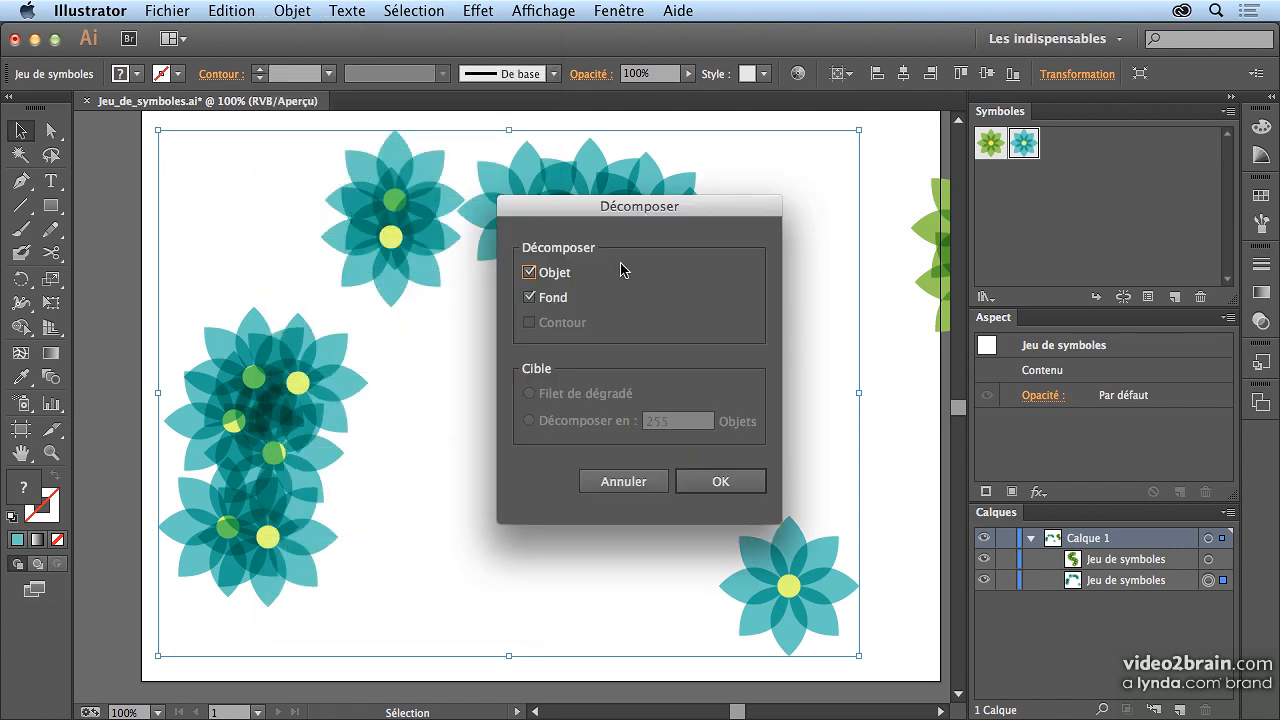
left_click(721, 481)
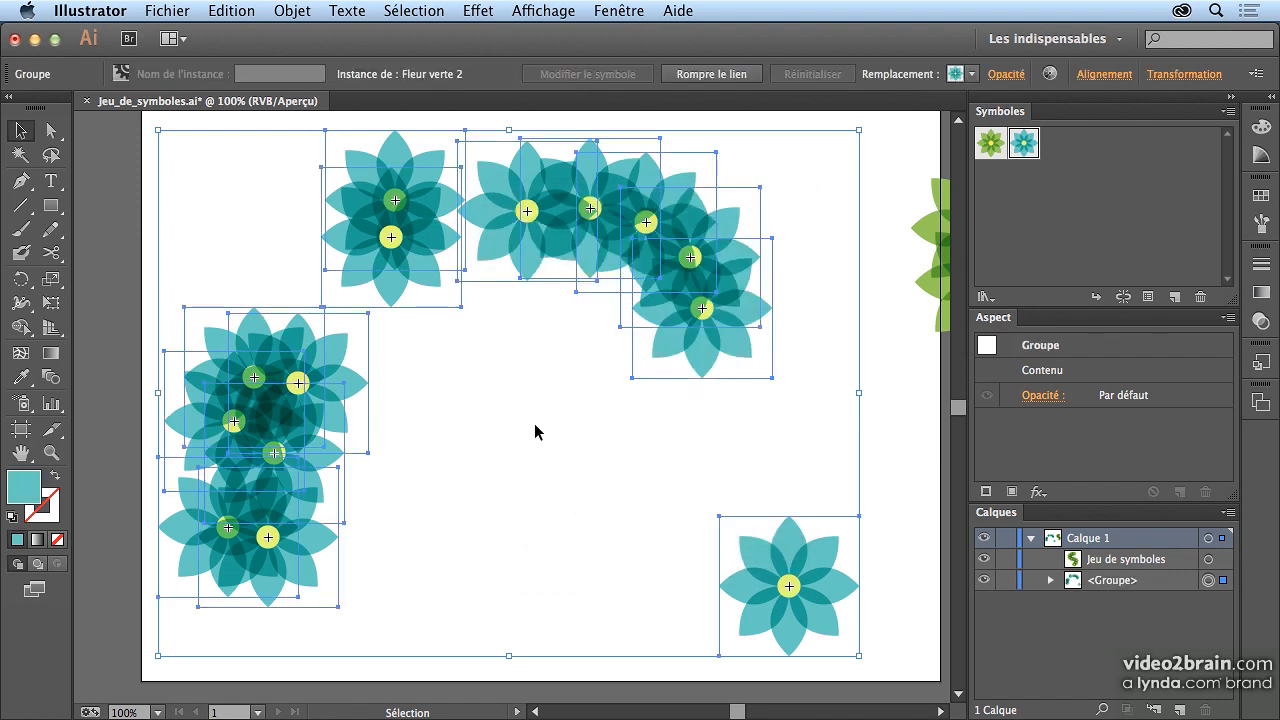
left_click(554, 434)
left_click(687, 355)
left_click(670, 412)
Replace three individual flower instances, two in the upper arc and one in the left cluster, with the green Fleur verte symbol and deselect them
key("a")
key("alt")
left_click(701, 354)
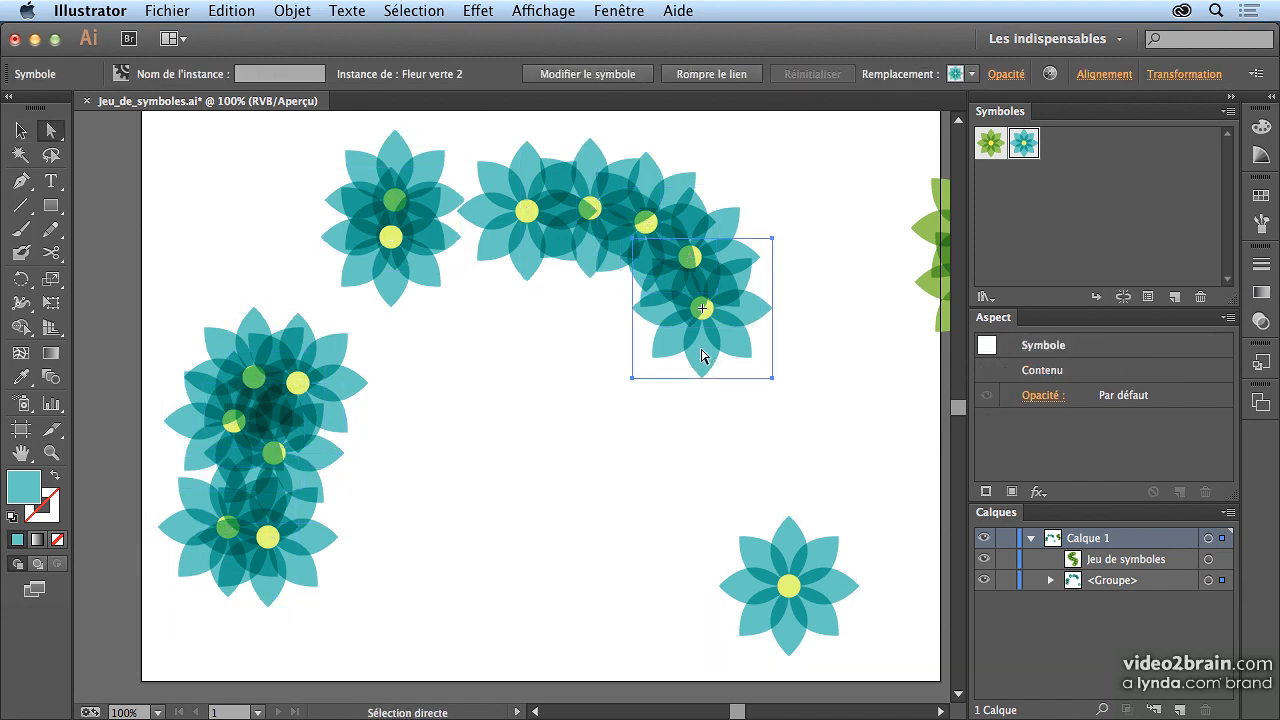
left_click(590, 175, "shift")
left_click(316, 364, "shift")
left_click(970, 74)
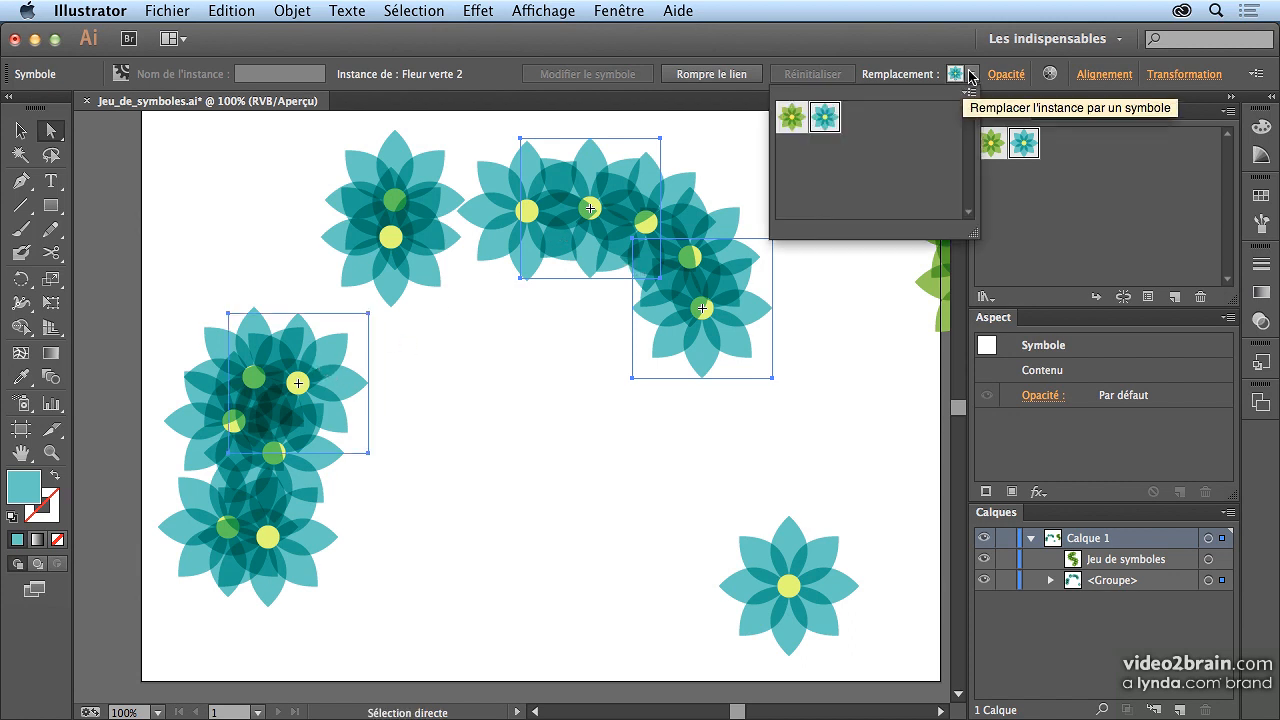
left_click(791, 118)
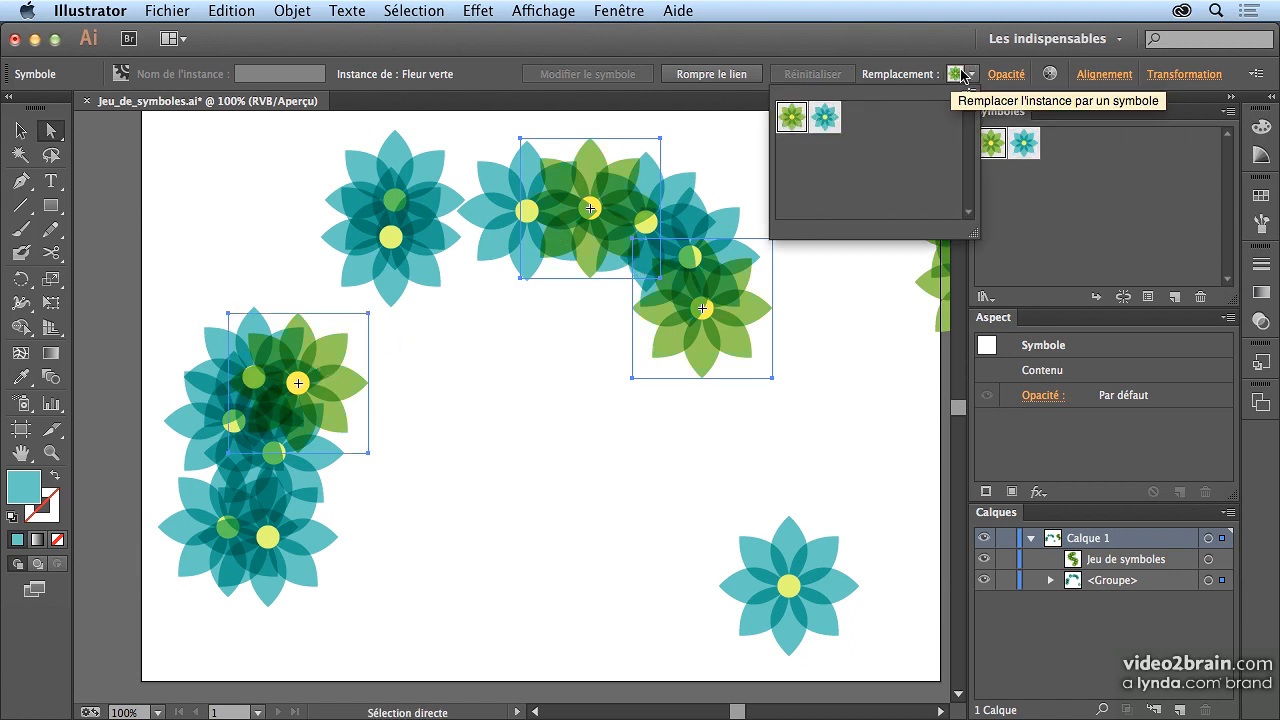
left_click(606, 414)
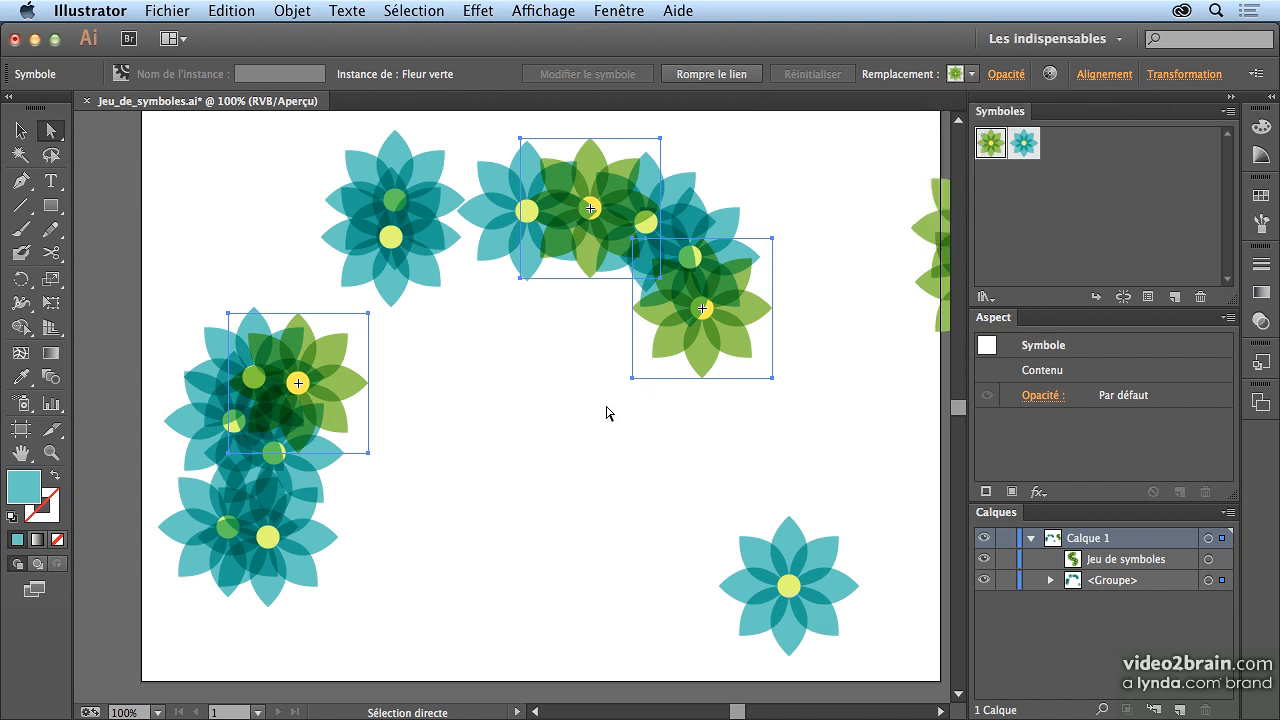
left_click(606, 421)
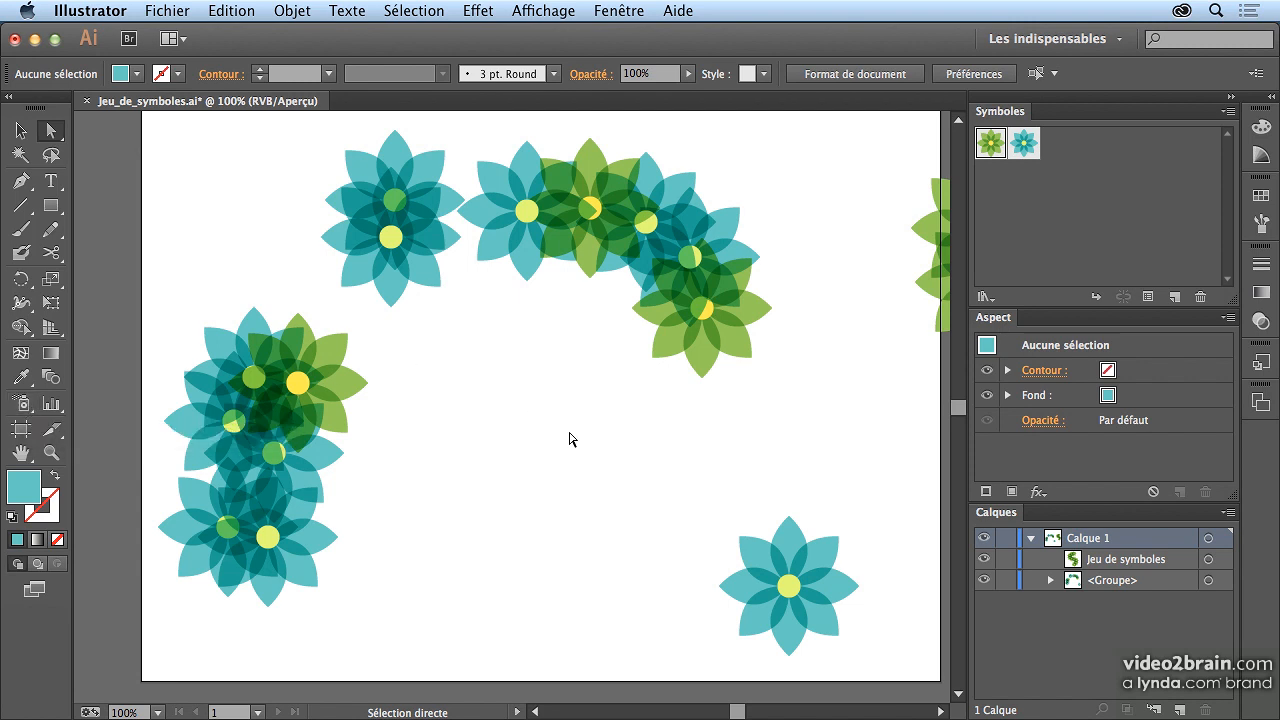
Delete all artwork and spray a new winding set of green Fleur verte symbols across the empty artboard
key("super+a")
key("Delete")
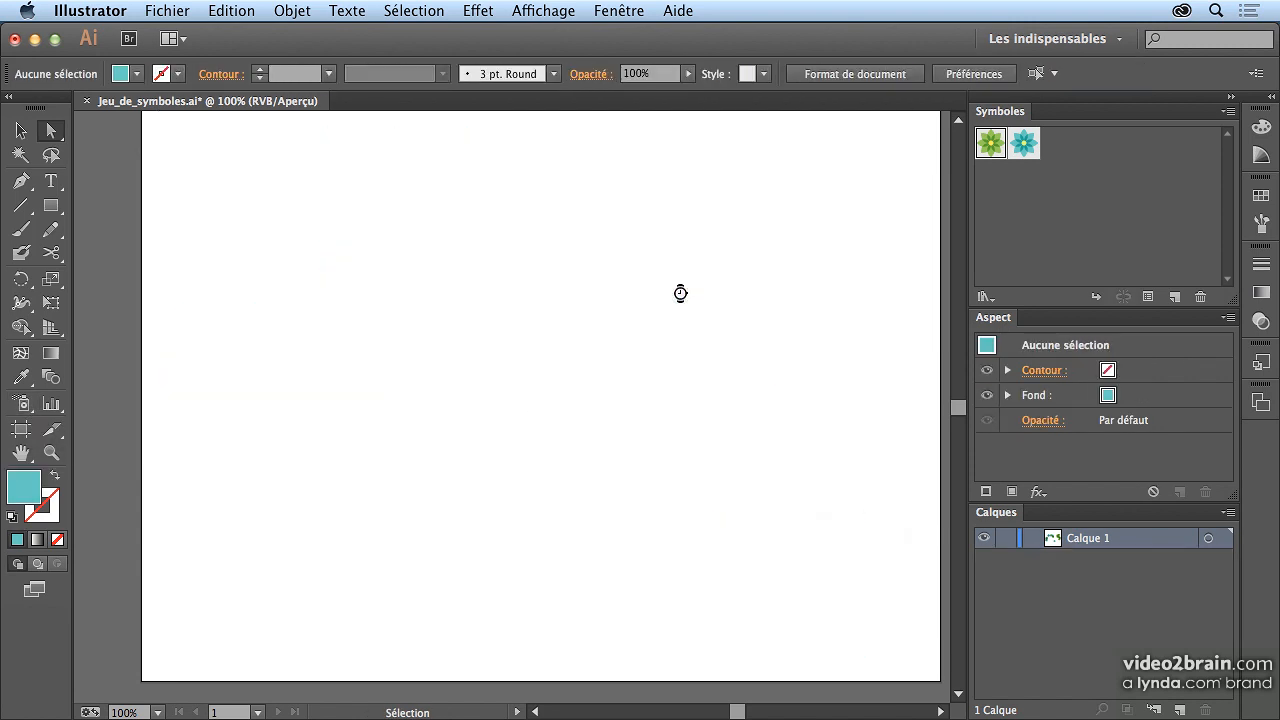
key("space")
mouse_move(694, 340)
left_mouse_down()
mouse_move(677, 369)
mouse_move(690, 363)
left_mouse_up()
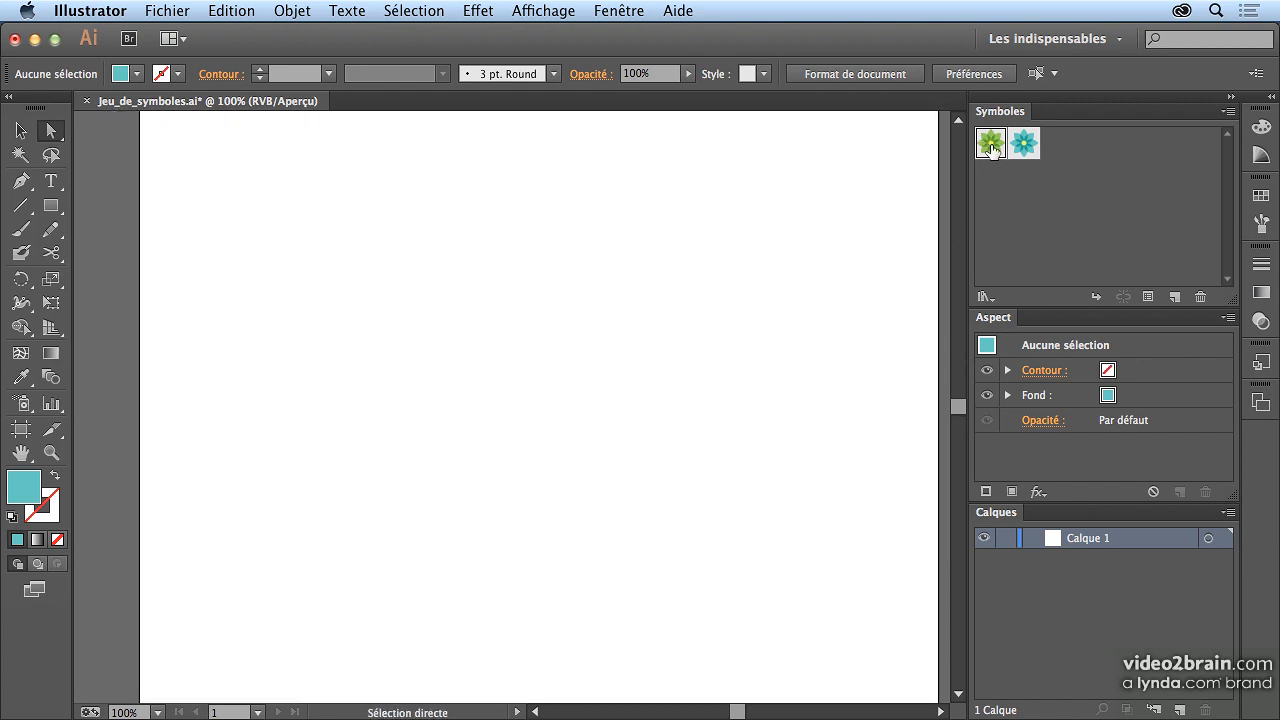
left_click(21, 403)
mouse_move(386, 414)
left_mouse_down()
mouse_move(543, 363)
mouse_move(734, 374)
mouse_move(579, 518)
mouse_move(429, 551)
left_mouse_up()
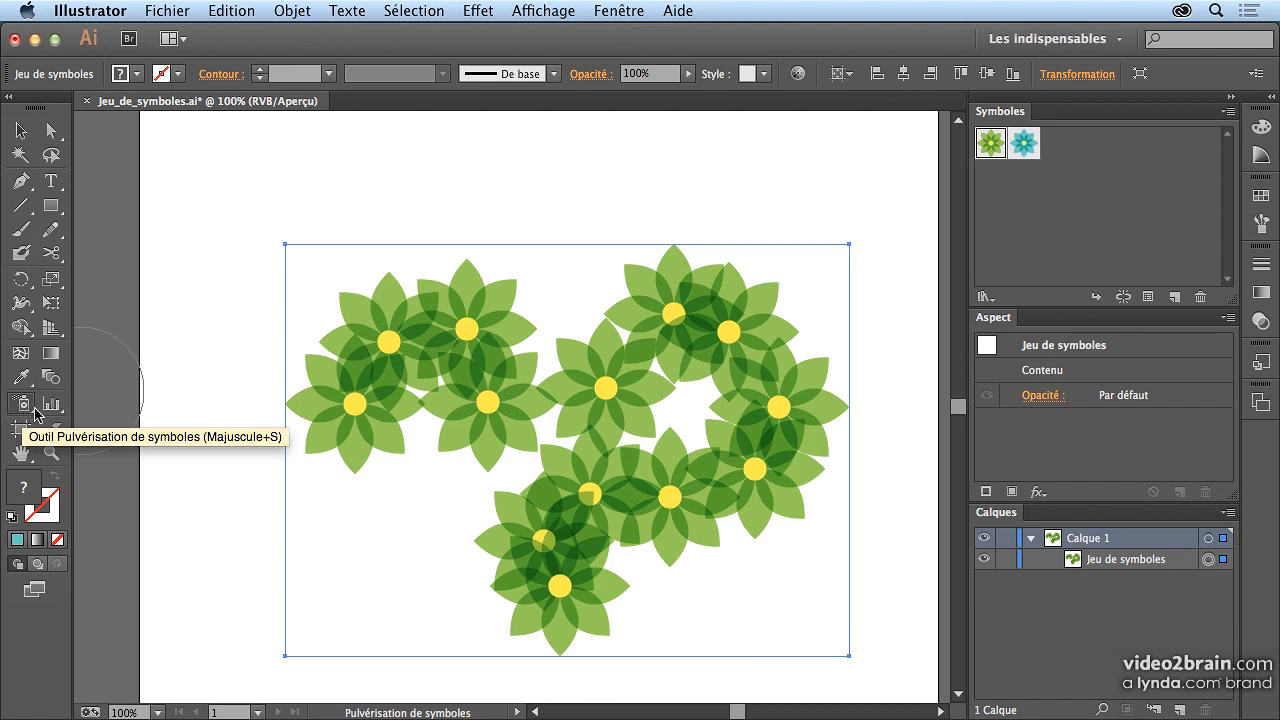
Open the symbolism tools' options and examine the settings specific to the symbol sizing and symbol spraying tools
key("Return")
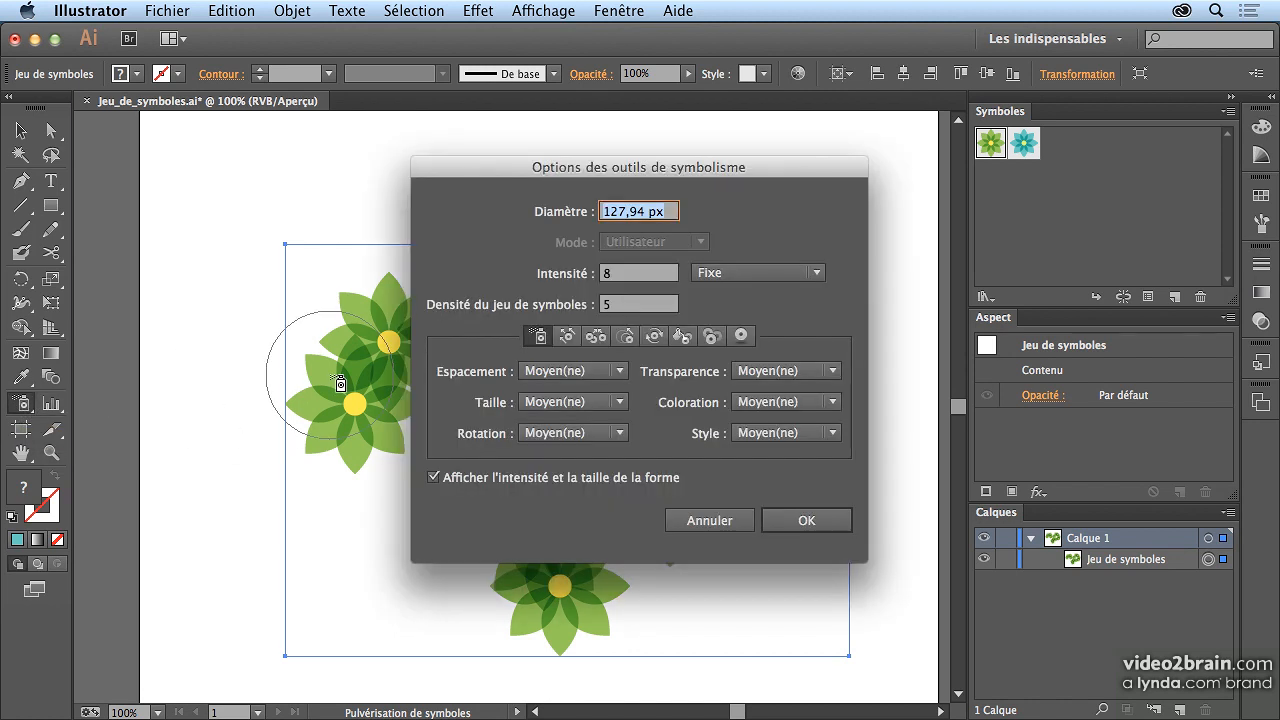
left_click_drag(632, 176, 820, 162)
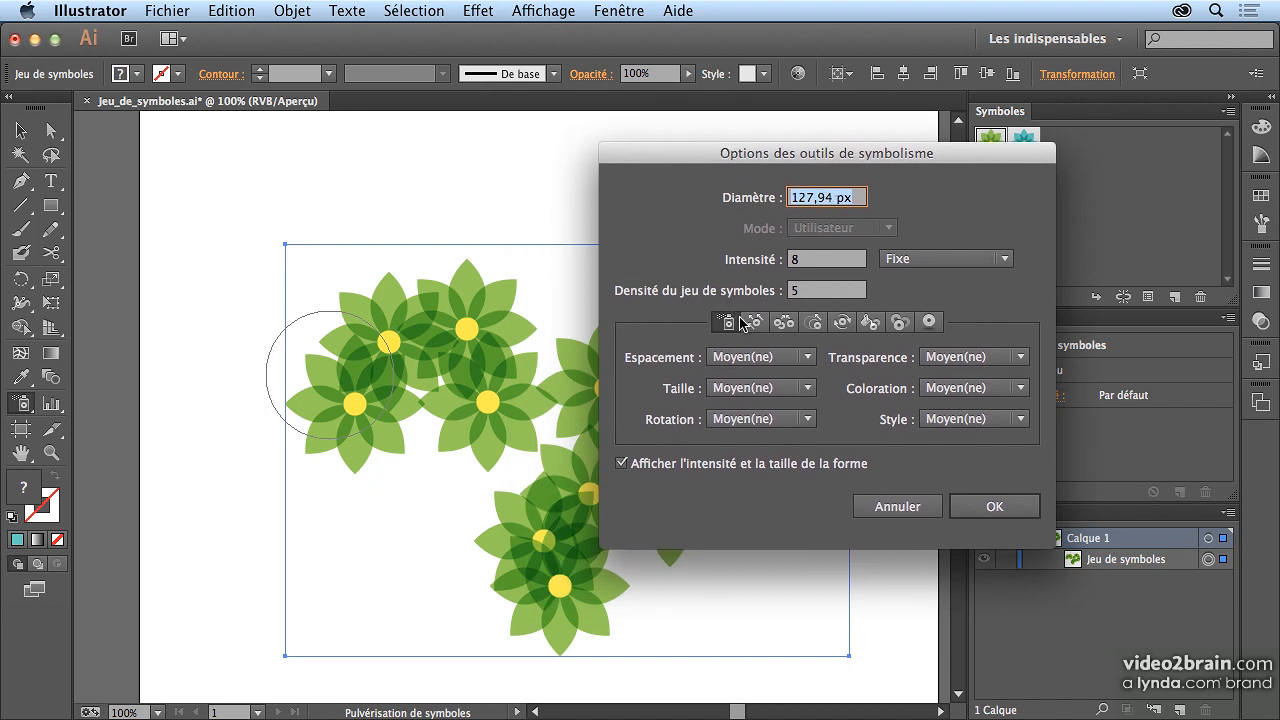
left_click(786, 322)
left_click(814, 322)
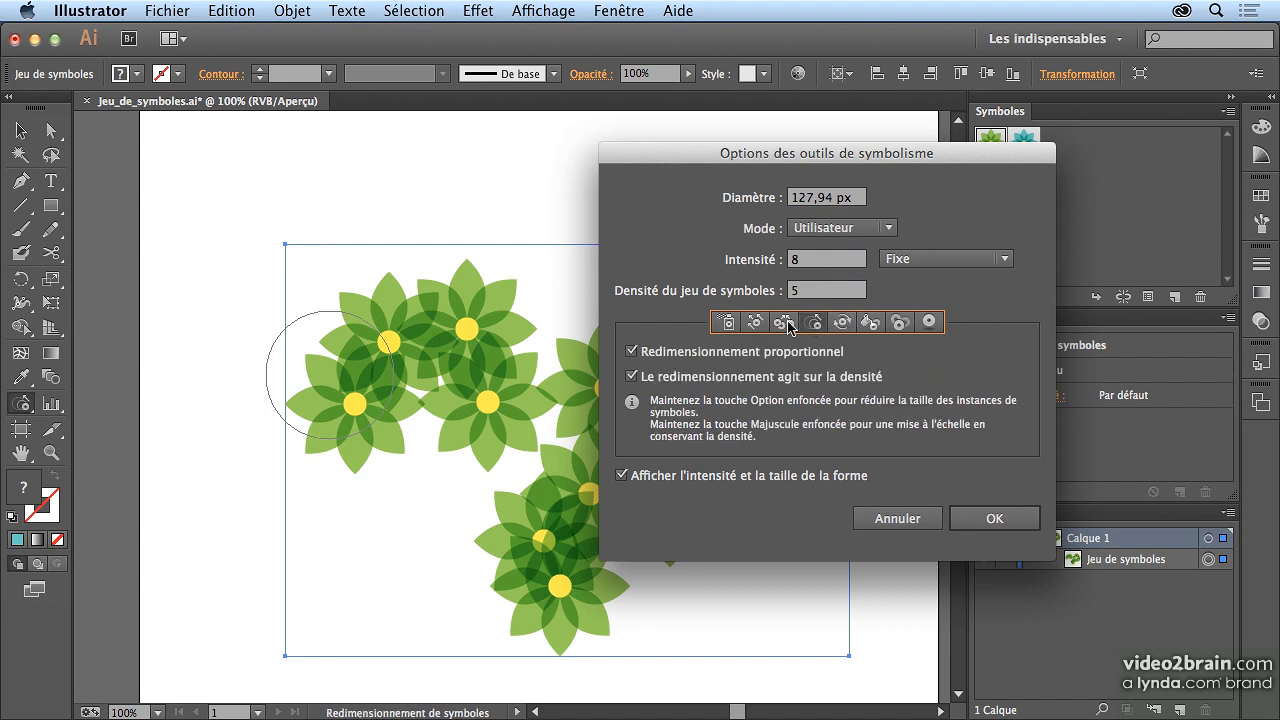
left_click(728, 321)
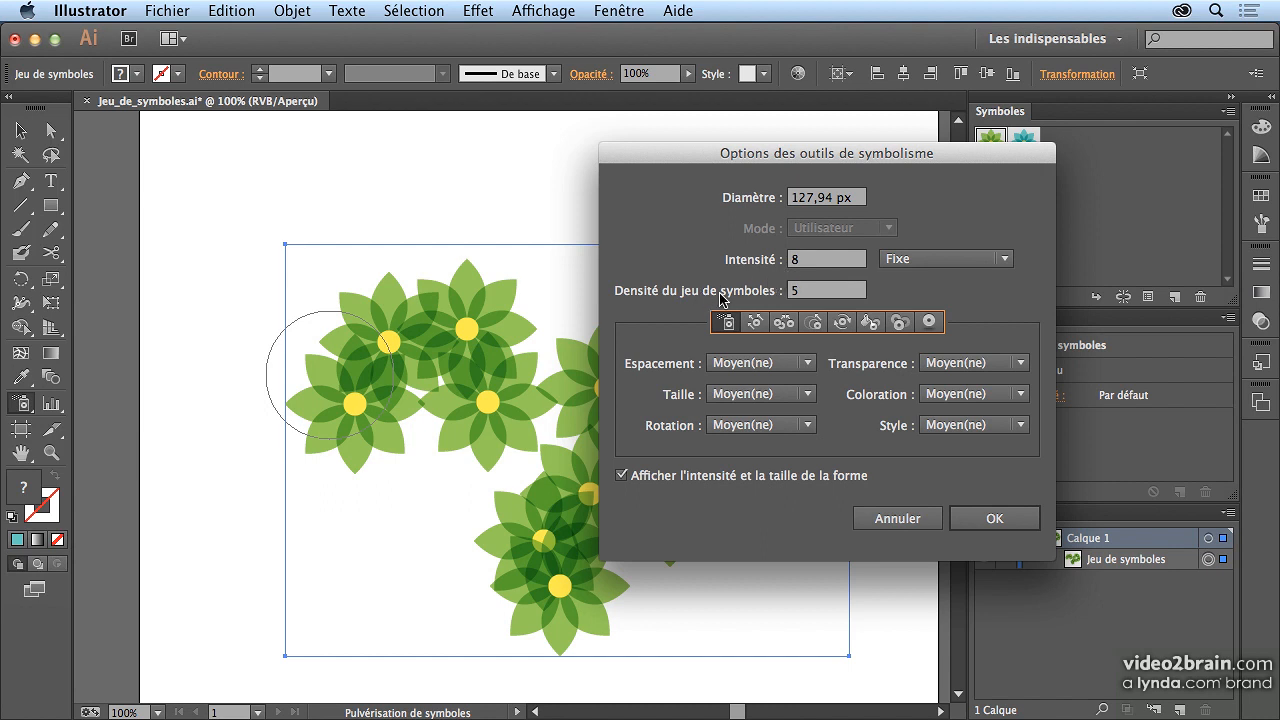
Try a symbol set density of 10 and a density of 1 on the selected green flower set
left_click(821, 294)
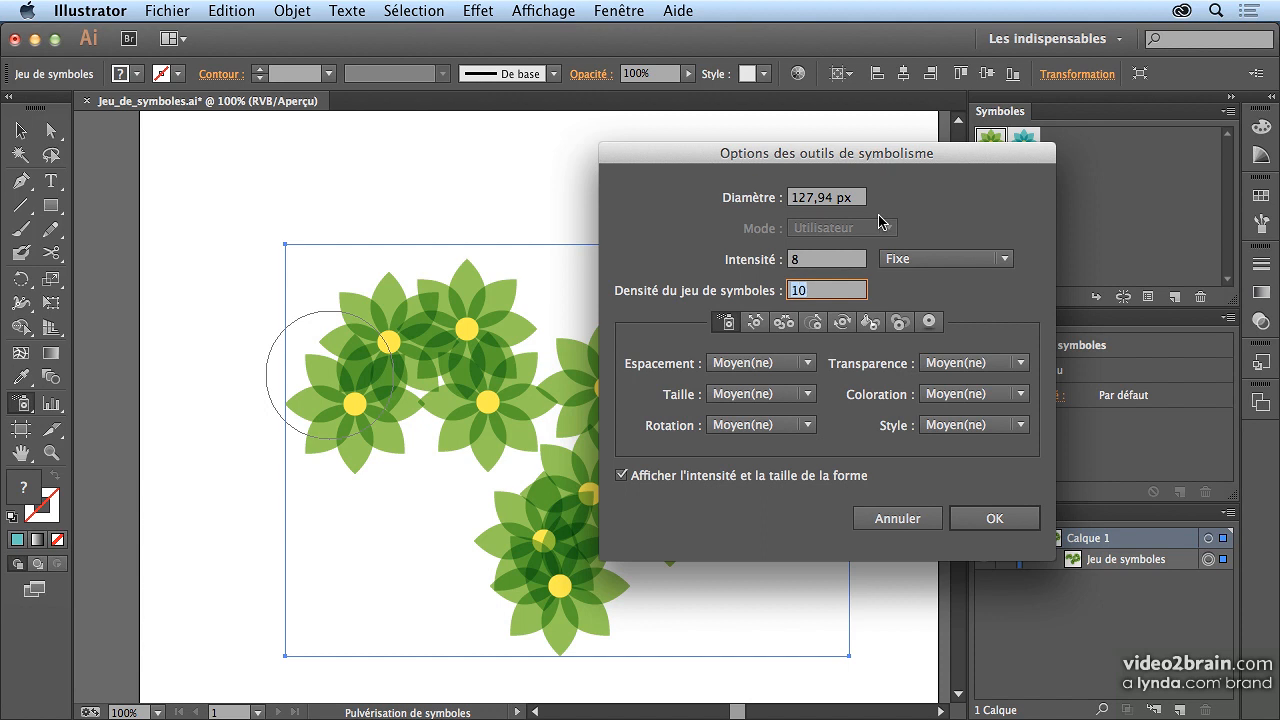
left_click(1000, 518)
key("Return")
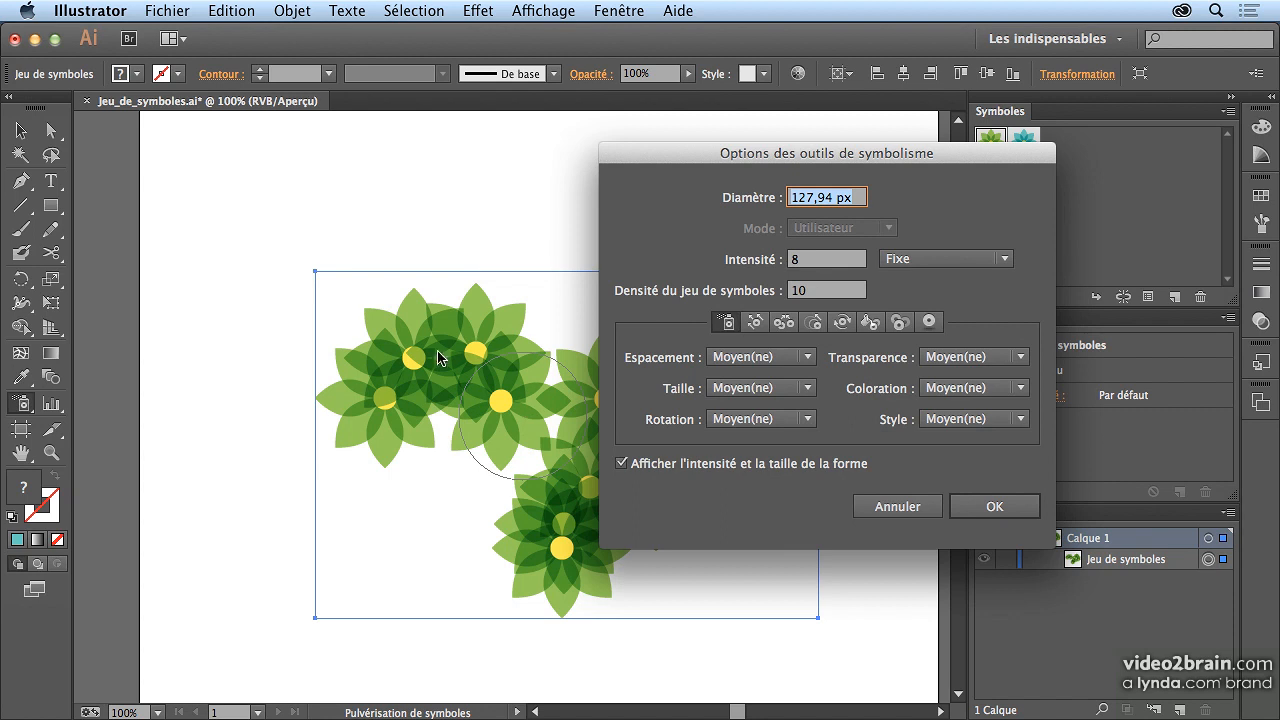
double_click(830, 289)
type("1")
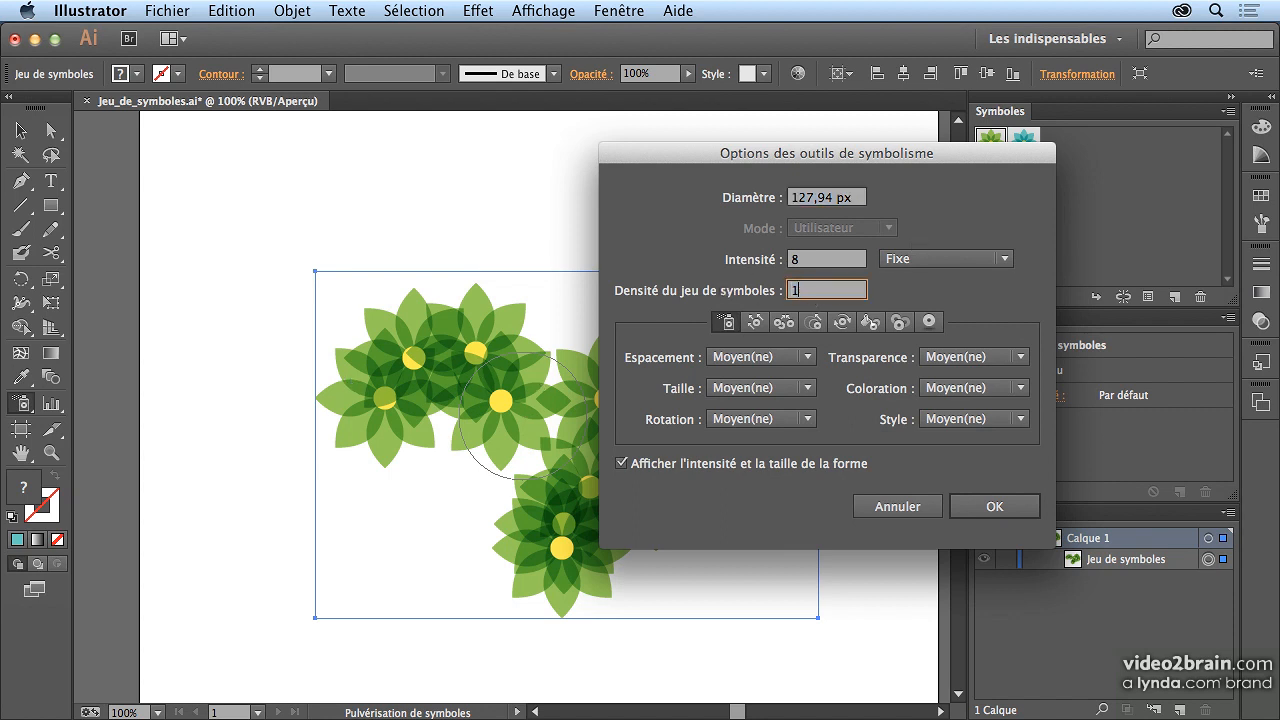
key("Return")
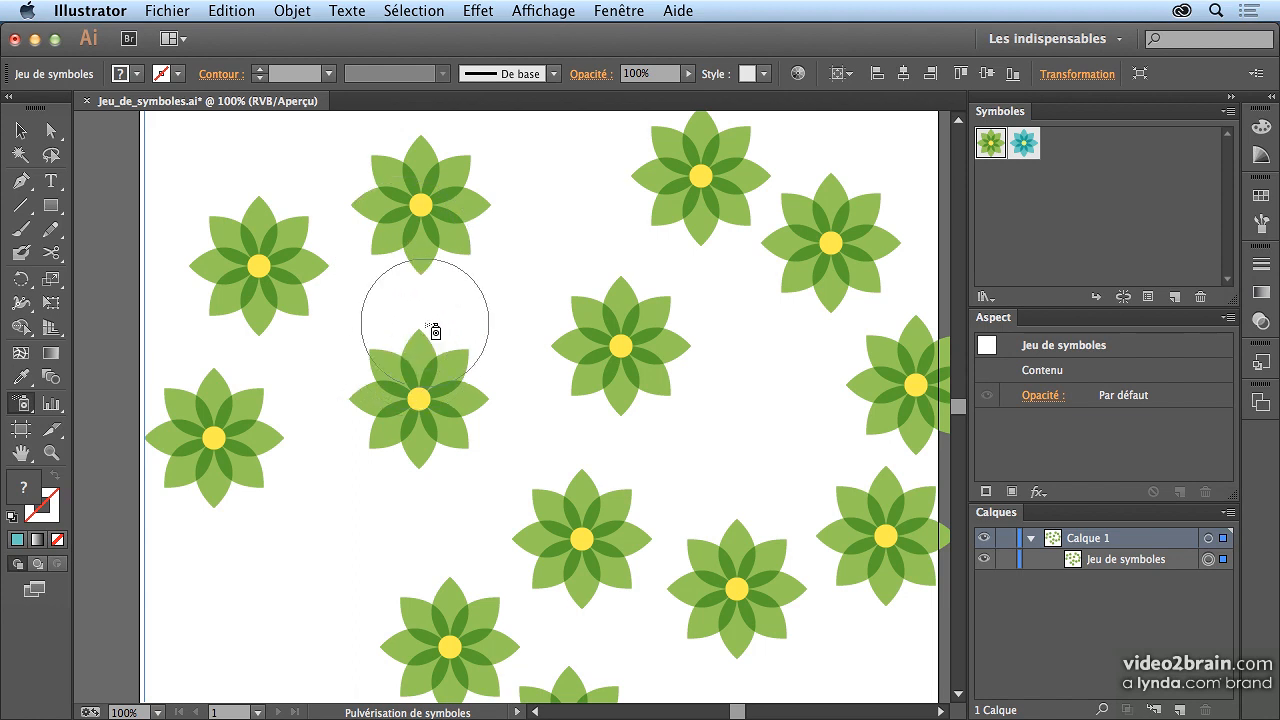
Set the density of the selected green symbol set to 5
key("Return")
double_click(820, 290)
type("5")
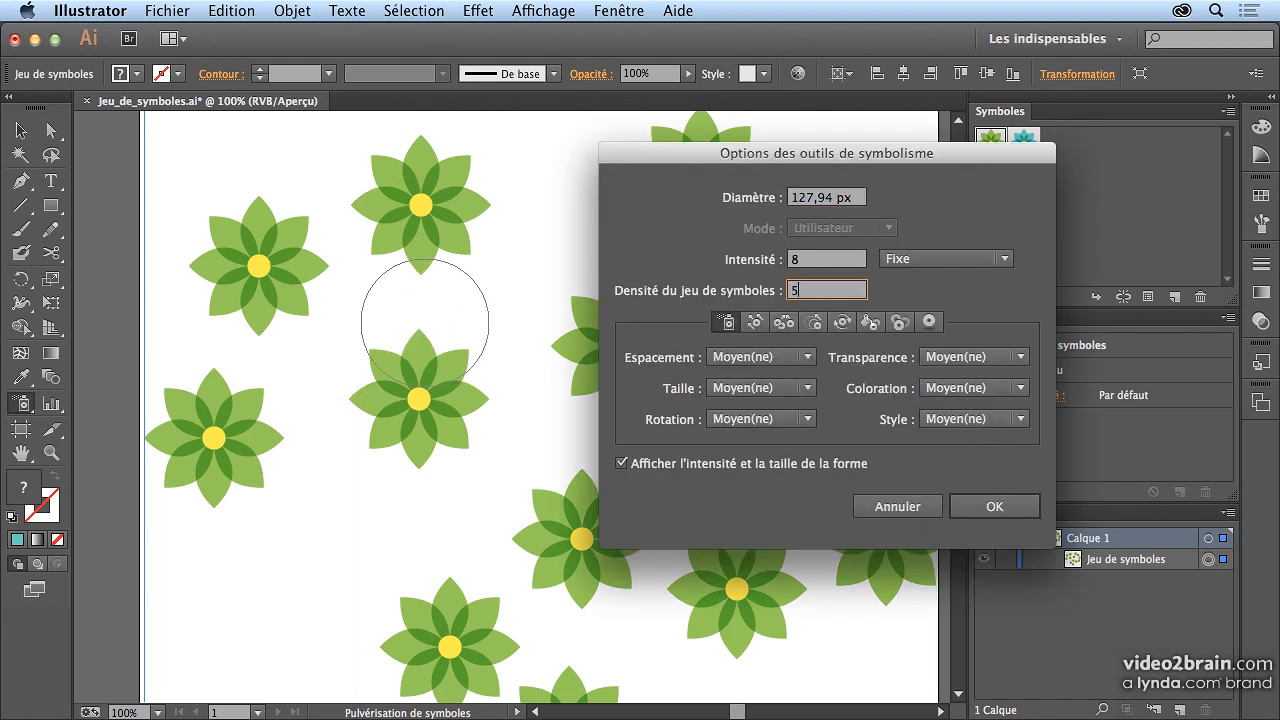
key("Return")
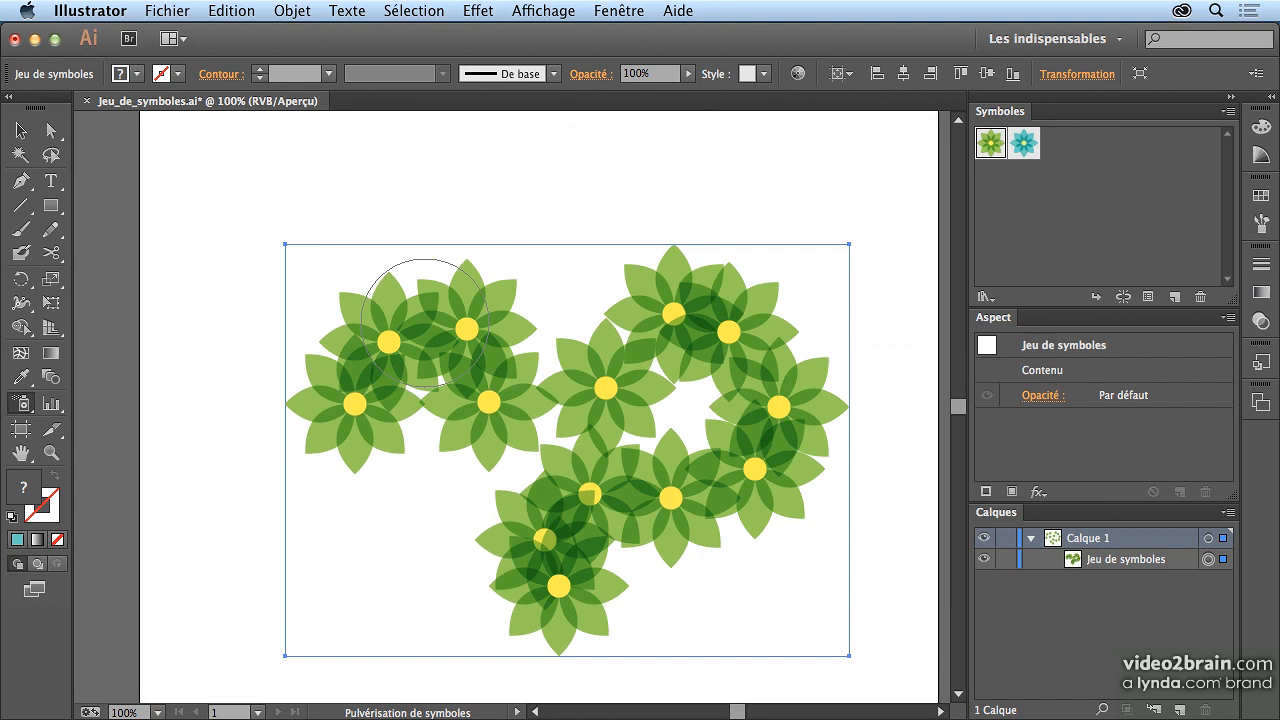
Set the symbolism intensity to 1 and replace the deleted flower set with newly sprayed rows of green symbols
key("Return")
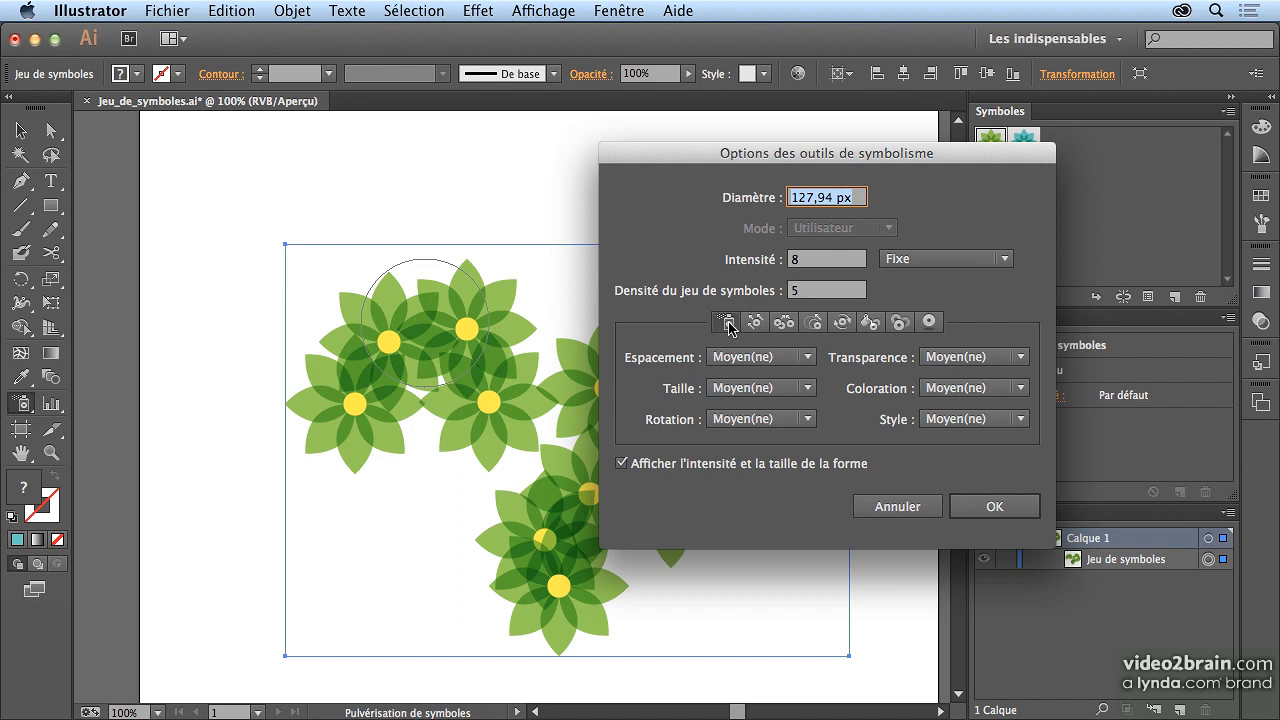
left_click(822, 263)
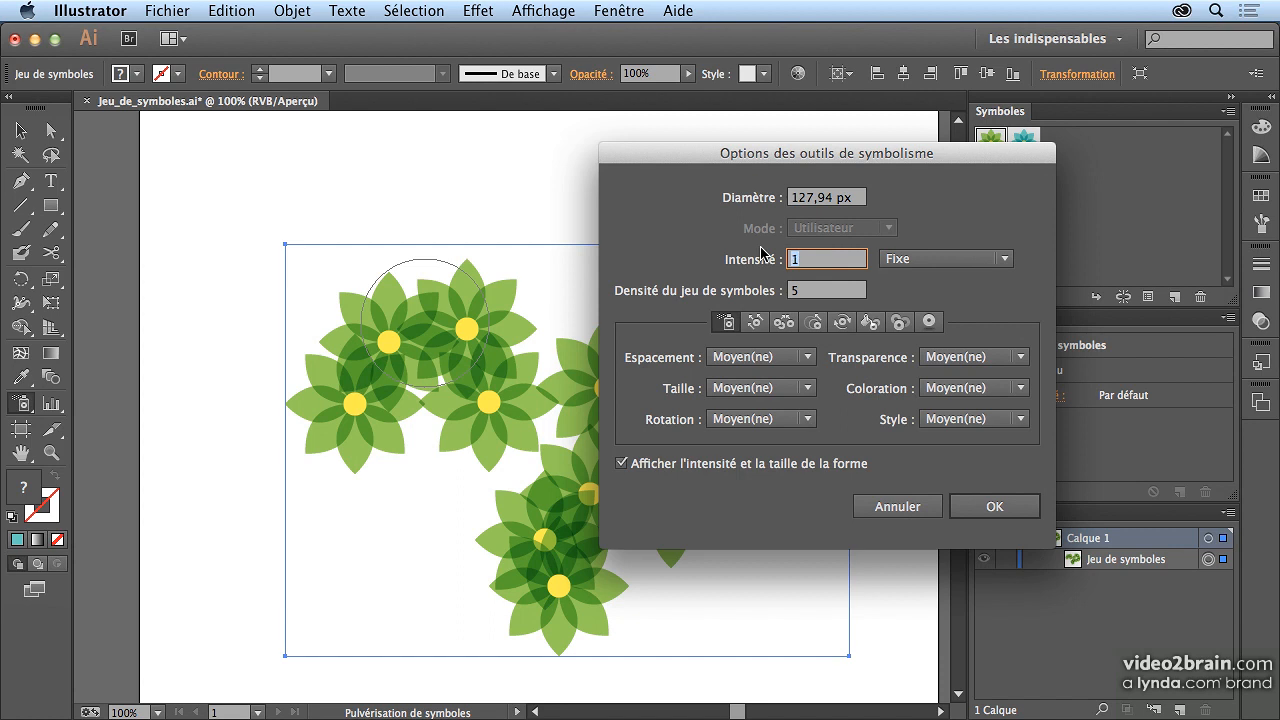
key("Return")
key("Delete")
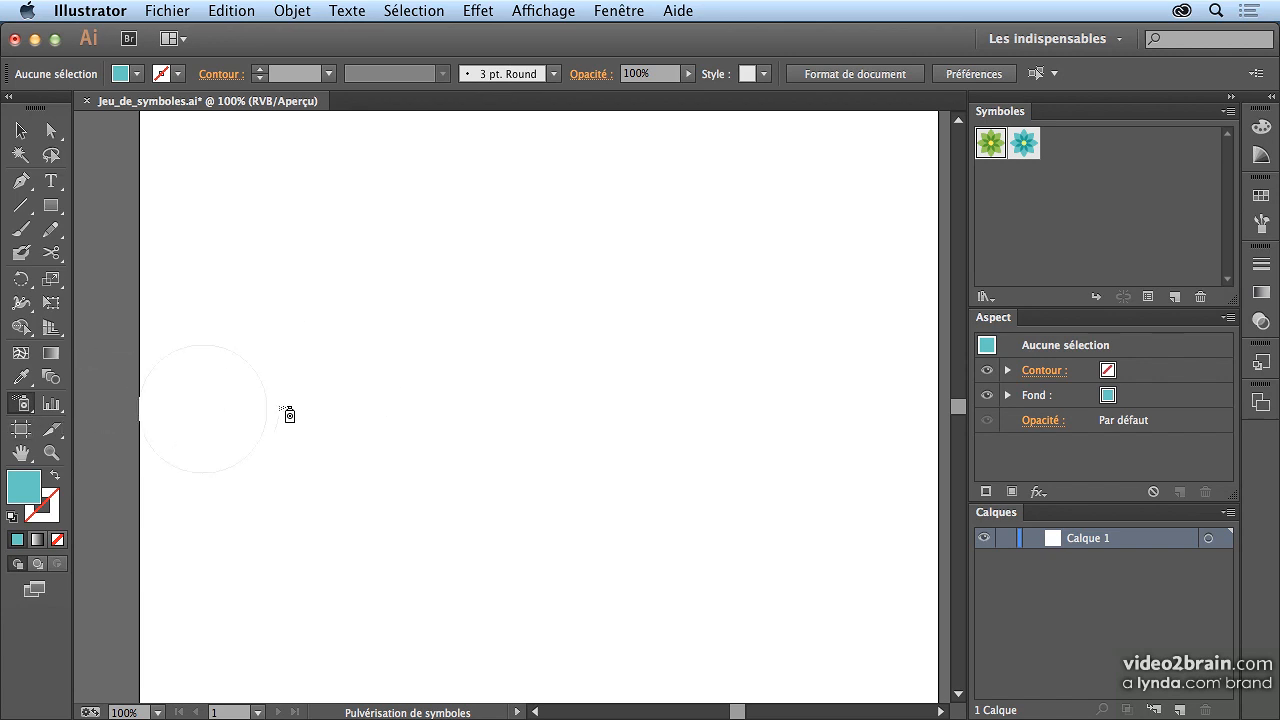
mouse_move(334, 395)
left_mouse_down()
mouse_move(545, 378)
mouse_move(687, 423)
mouse_move(730, 410)
mouse_move(783, 312)
mouse_move(728, 259)
mouse_move(634, 232)
mouse_move(513, 232)
mouse_move(299, 277)
mouse_move(245, 306)
mouse_move(206, 397)
mouse_move(269, 488)
mouse_move(314, 517)
left_mouse_up()
Set the symbolism intensity to 10 and spray more green flowers below the existing rows
key("Return")
left_click(806, 289)
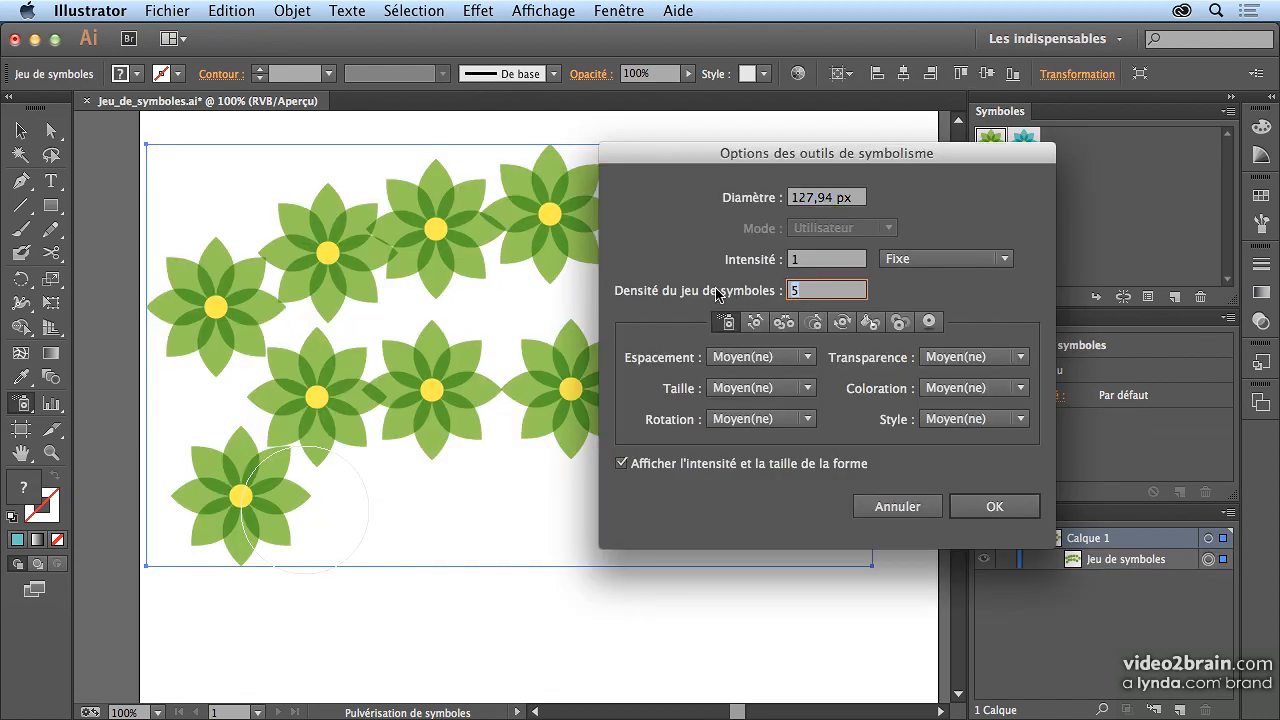
left_click(815, 261)
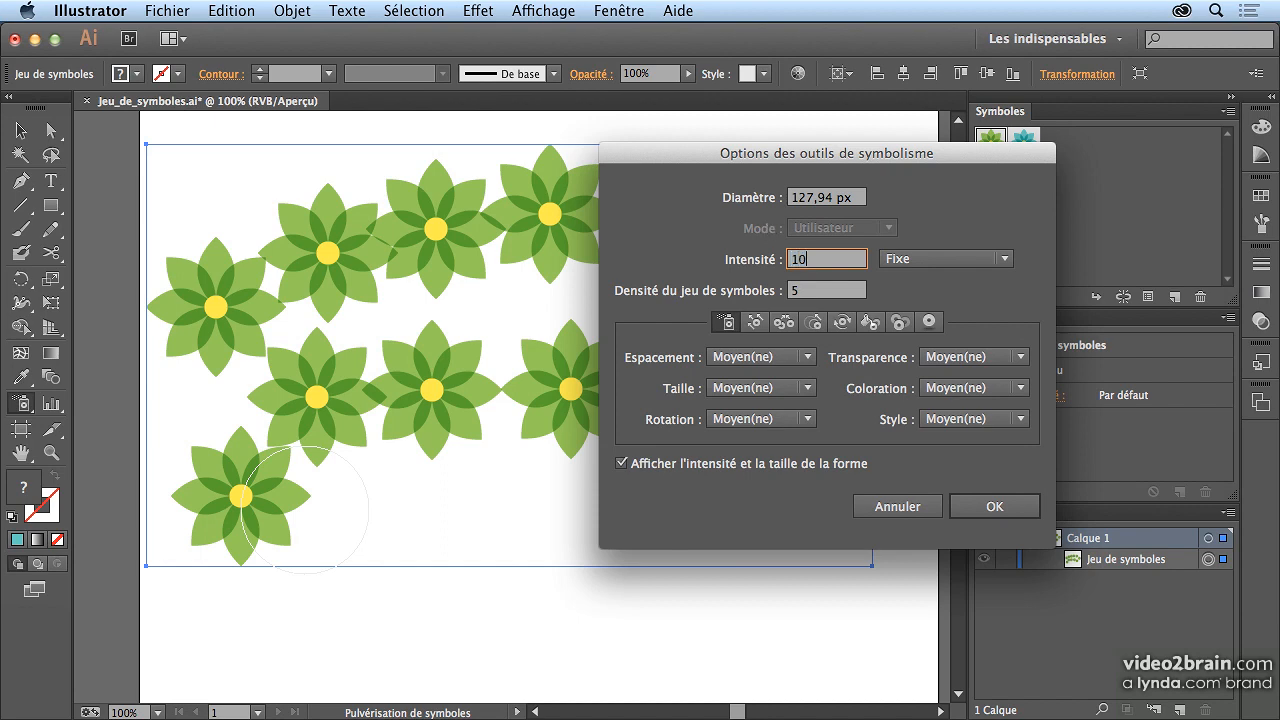
type("10")
key("Return")
mouse_move(437, 534)
left_mouse_down()
mouse_move(544, 574)
mouse_move(663, 545)
mouse_move(675, 452)
left_mouse_up()
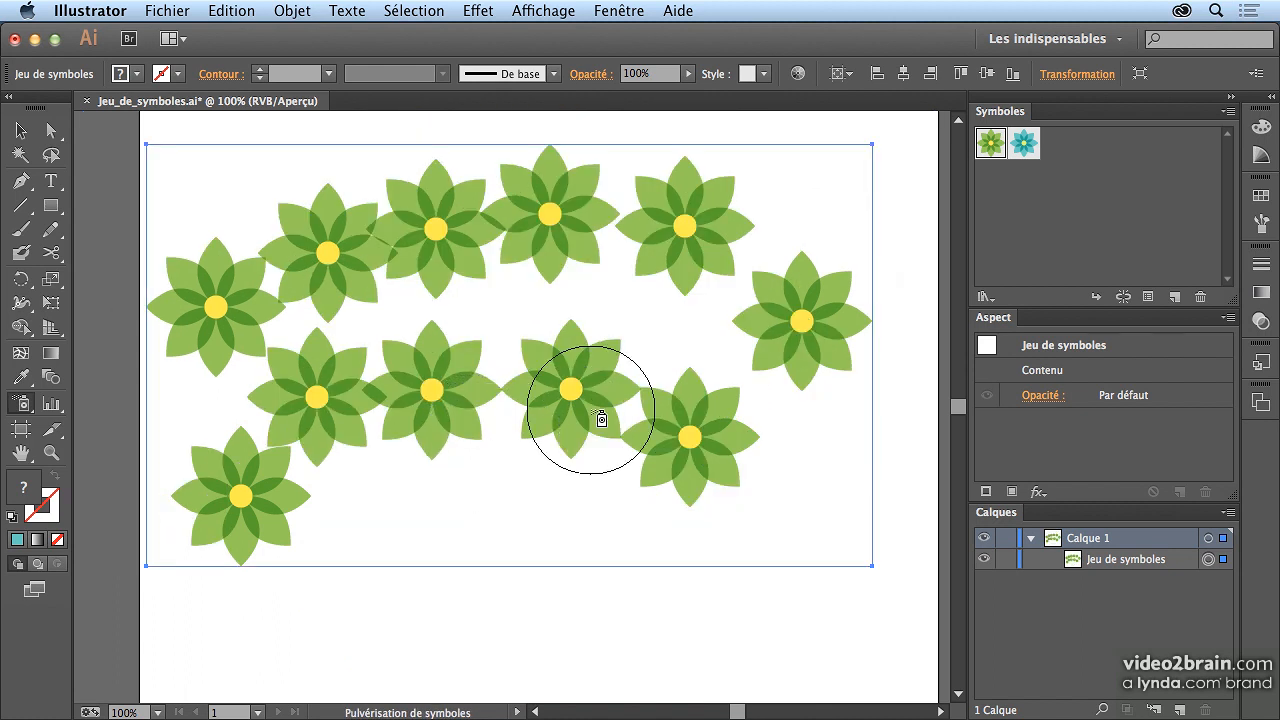
Switch the symbolism intensity control from Fixe to Pression
key("Return")
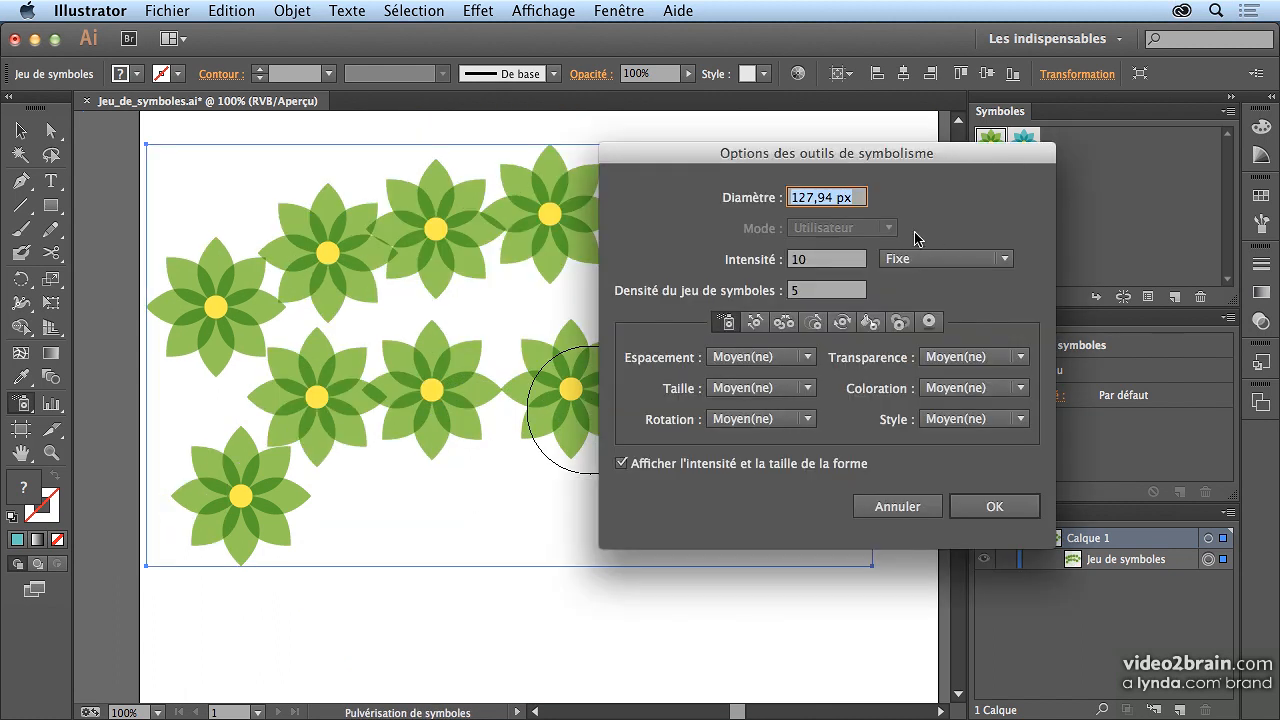
left_click(998, 262)
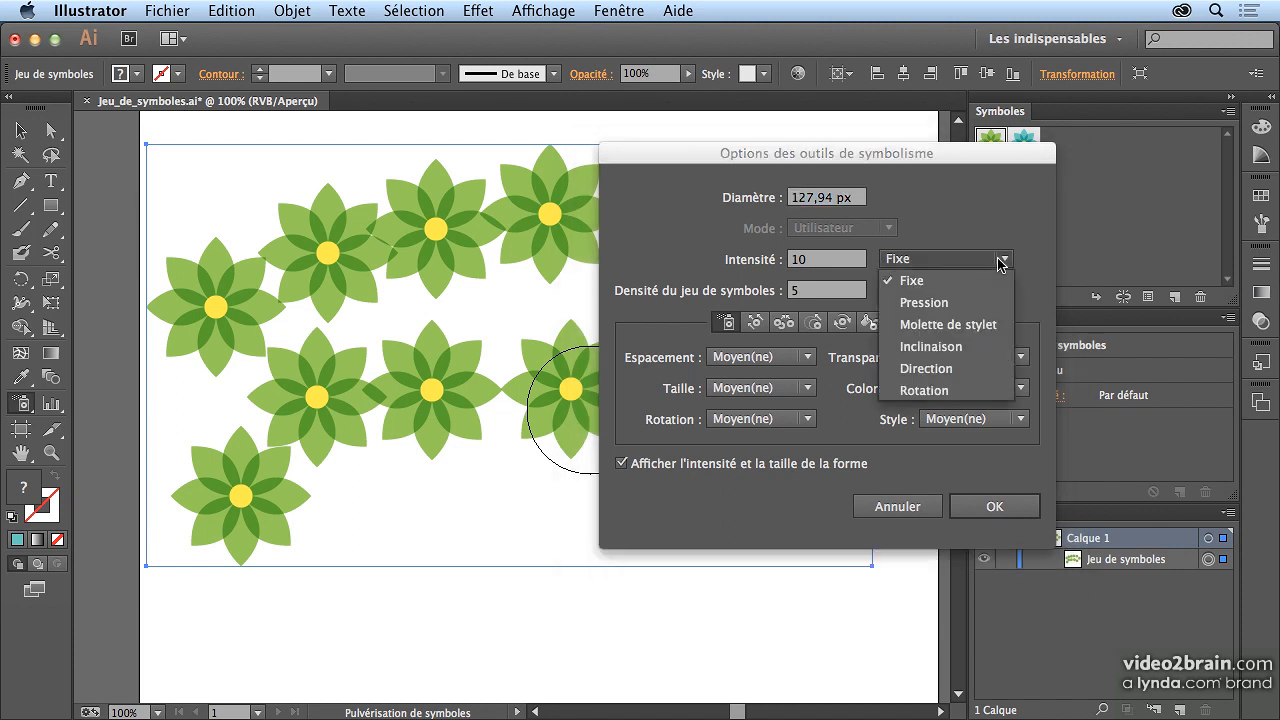
left_click(947, 306)
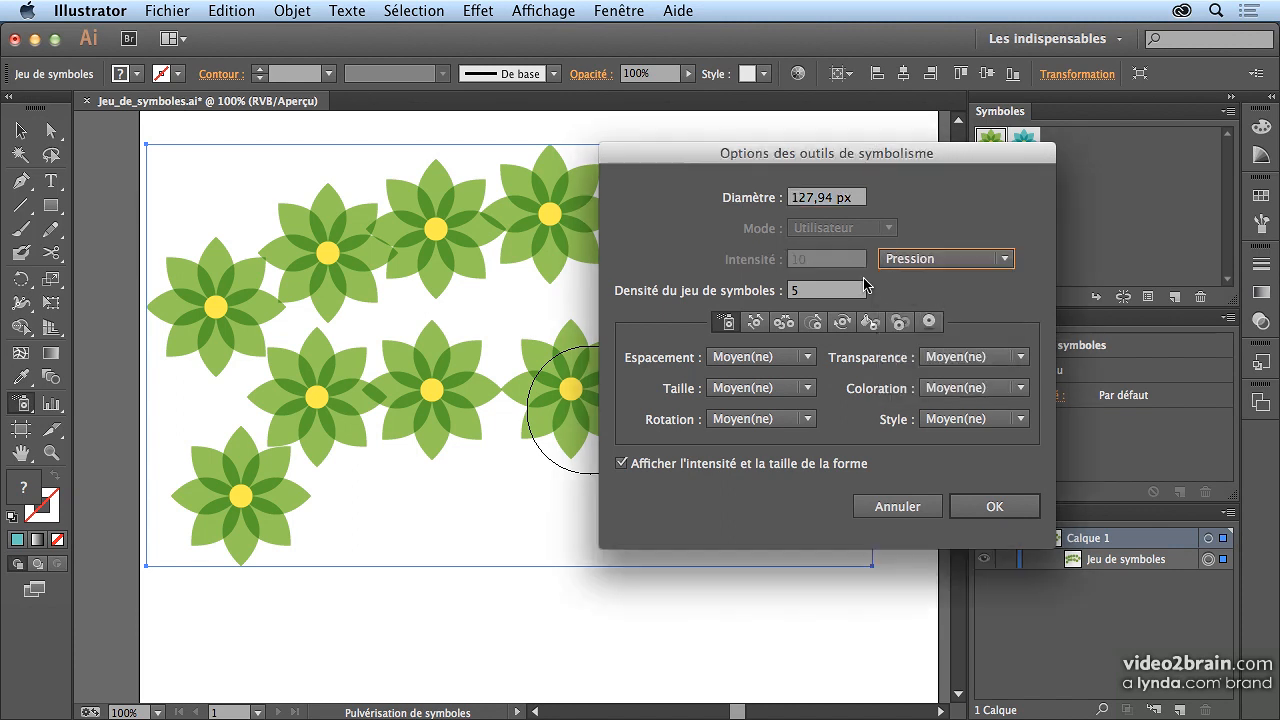
left_click(994, 506)
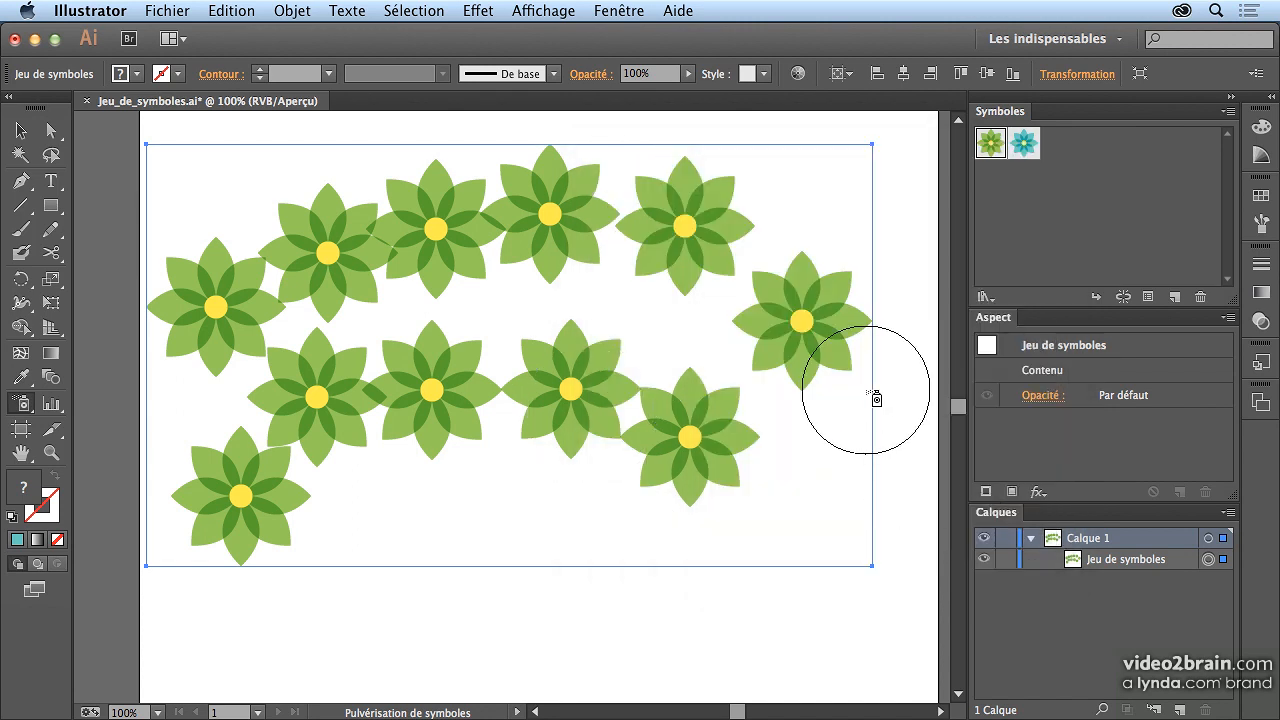
Delete the flower set and spray separate green flowers along the top, followed by a band thickening into a dense cluster at the lower left
key("Delete")
left_click(323, 356)
left_click(410, 353)
left_click(583, 341)
left_click(730, 344)
left_click(789, 418)
mouse_move(789, 425)
left_mouse_down()
mouse_move(625, 500)
mouse_move(329, 541)
mouse_move(254, 571)
mouse_move(290, 580)
left_mouse_up()
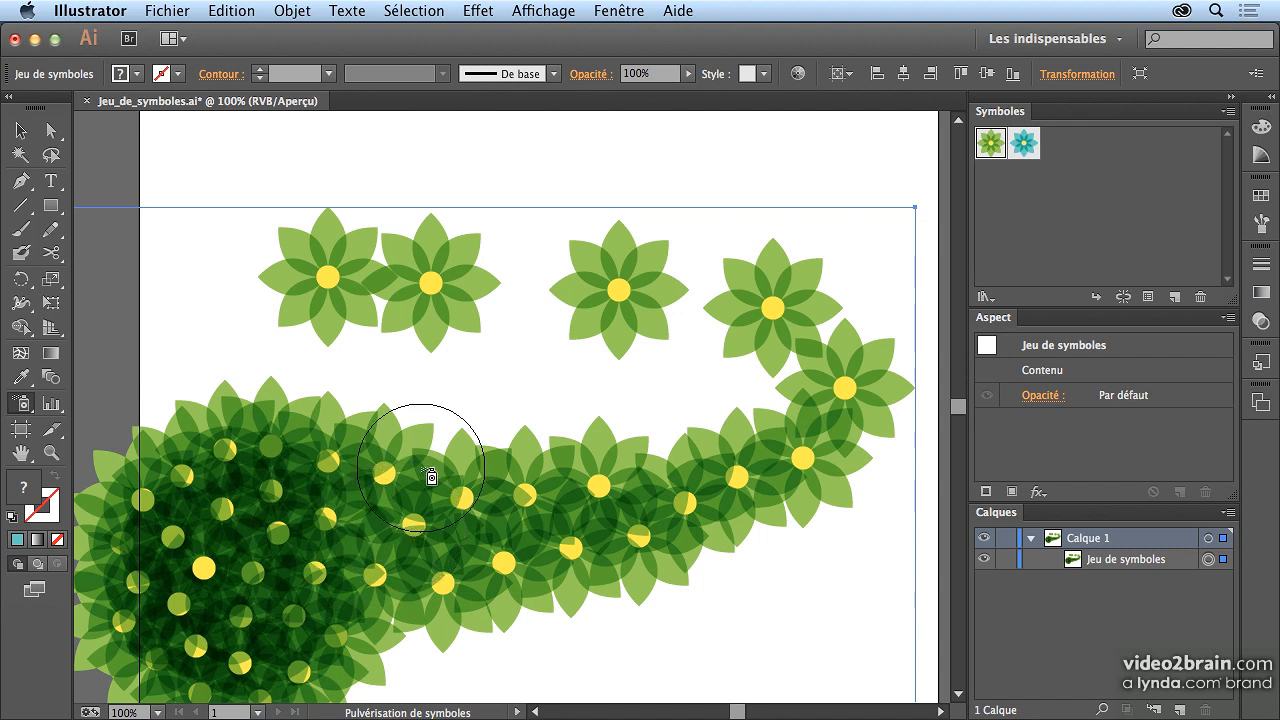
Open the symbolism tools' options for the newly sprayed green set
key("Return")
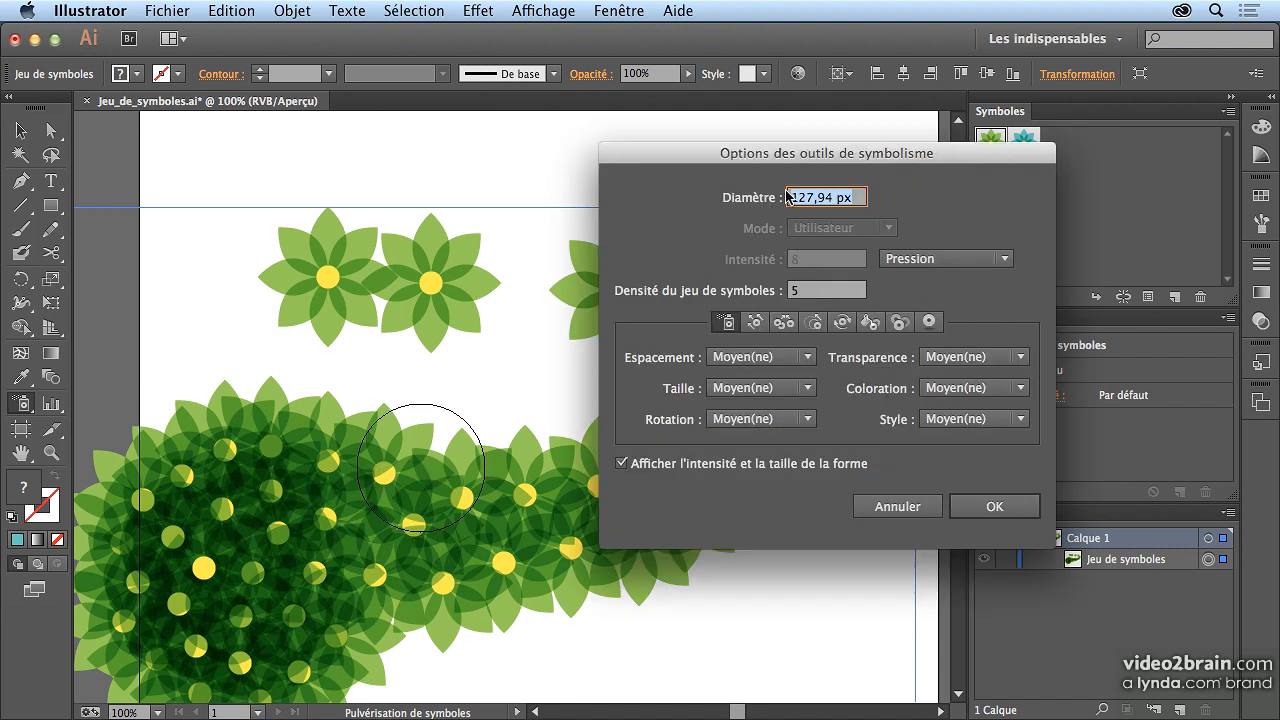